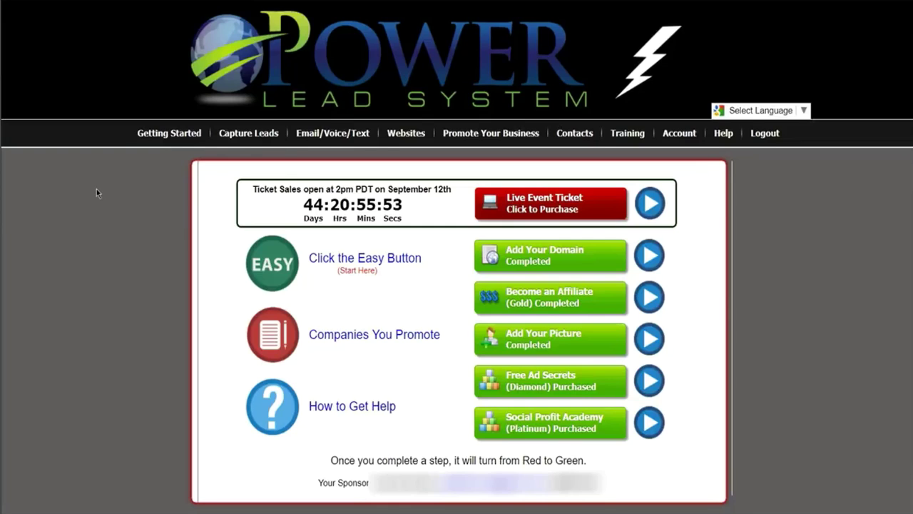
Preview the 3-BLACK AND GOLD BG page from My WebPages, then return to the list
left_click(97, 193)
mouse_move(399, 136)
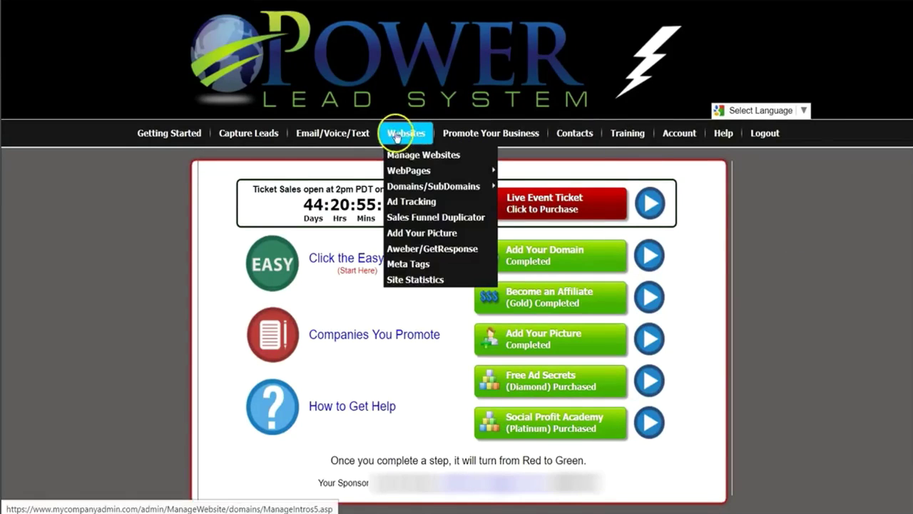
mouse_move(409, 173)
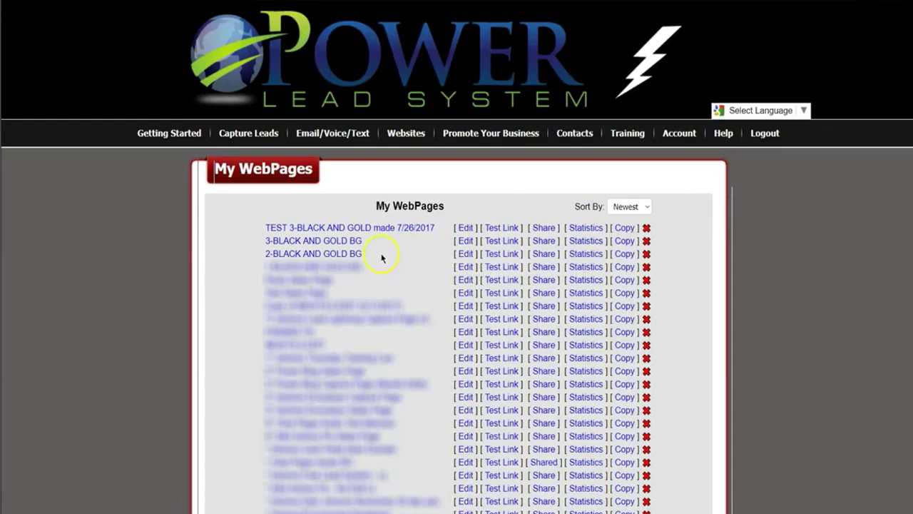
left_click(503, 241)
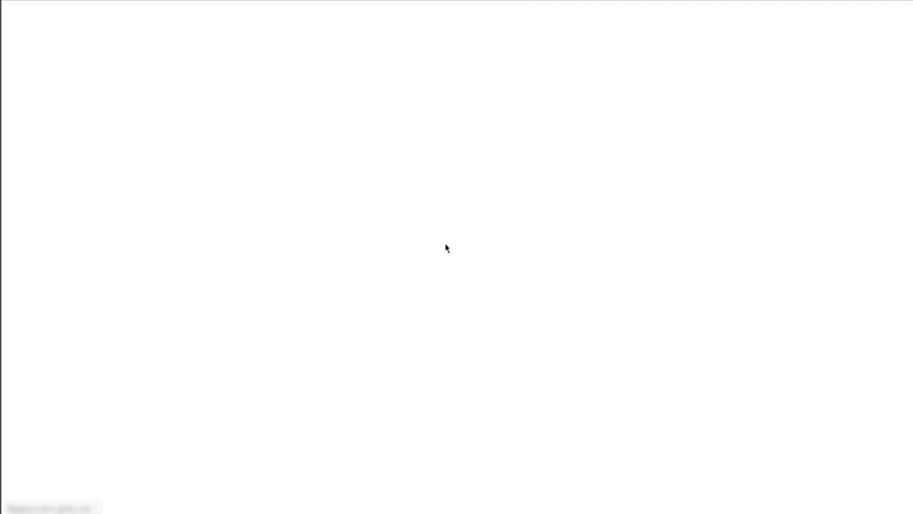
left_click(371, 77)
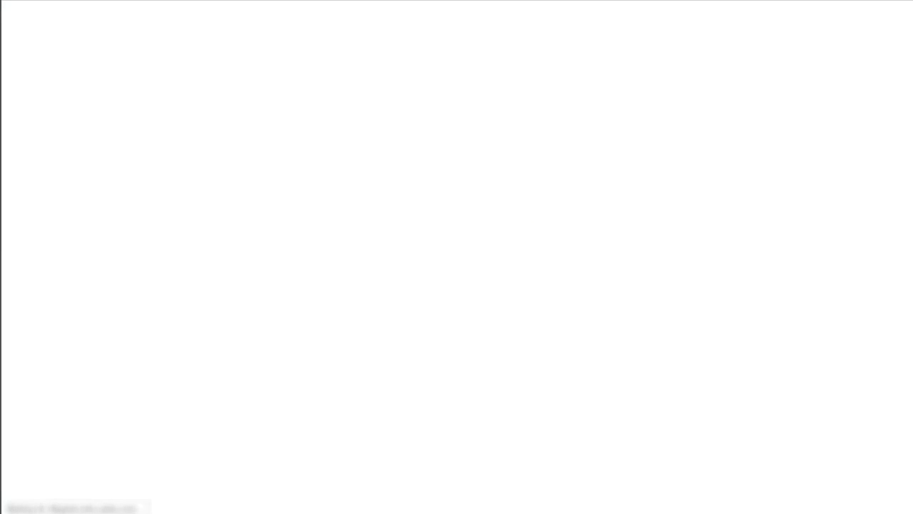
left_click(217, 43)
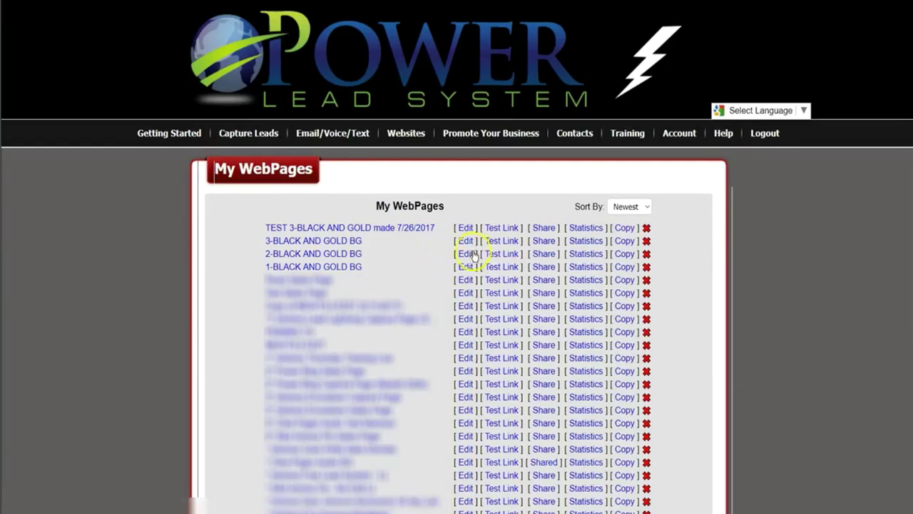
Copy the 2-BLACK AND GOLD BG page and retitle it IMAGE TEST FOR THE PEEPS
left_click(625, 254)
triple_click(450, 262)
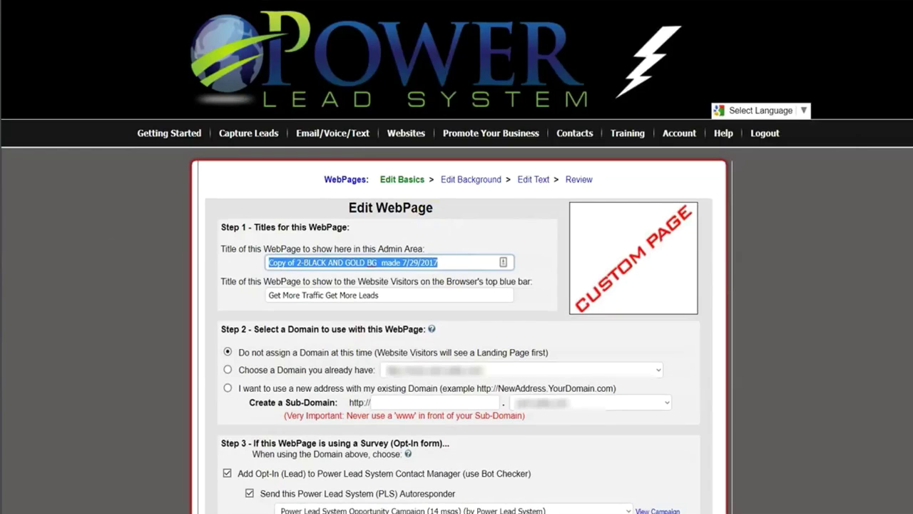
type("IMGA")
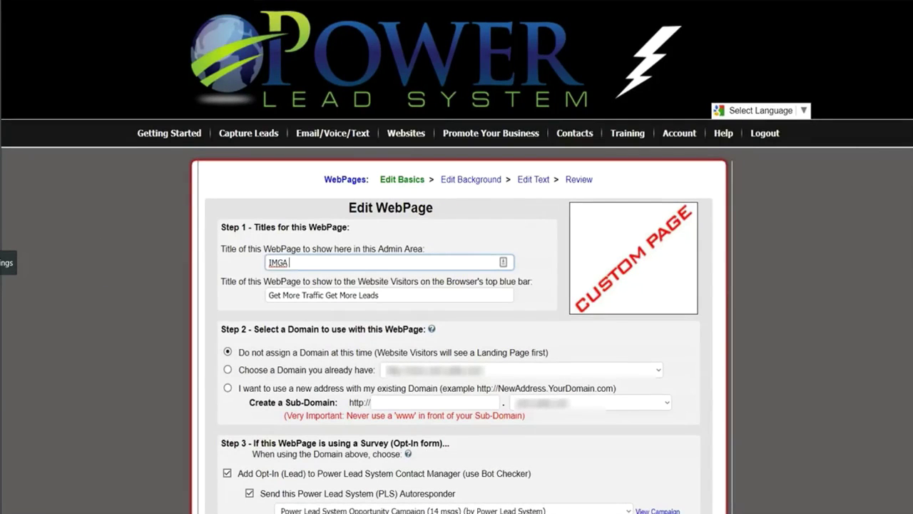
key("BackSpace")
type("AGE TEST")
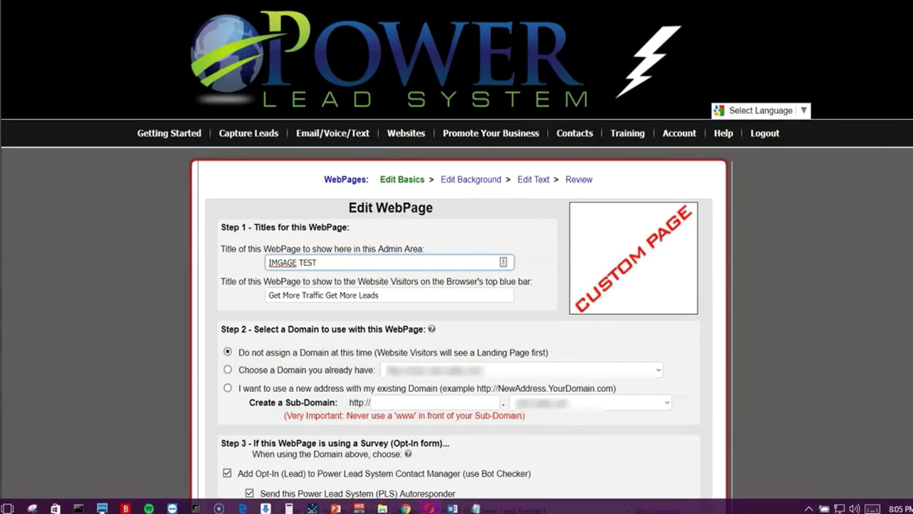
key("BackSpace")
key("BackSpace")
key("BackSpace")
key("BackSpace")
key("BackSpace")
key("BackSpace")
key("BackSpace")
key("BackSpace")
key("BackSpace")
key("BackSpace")
key("BackSpace")
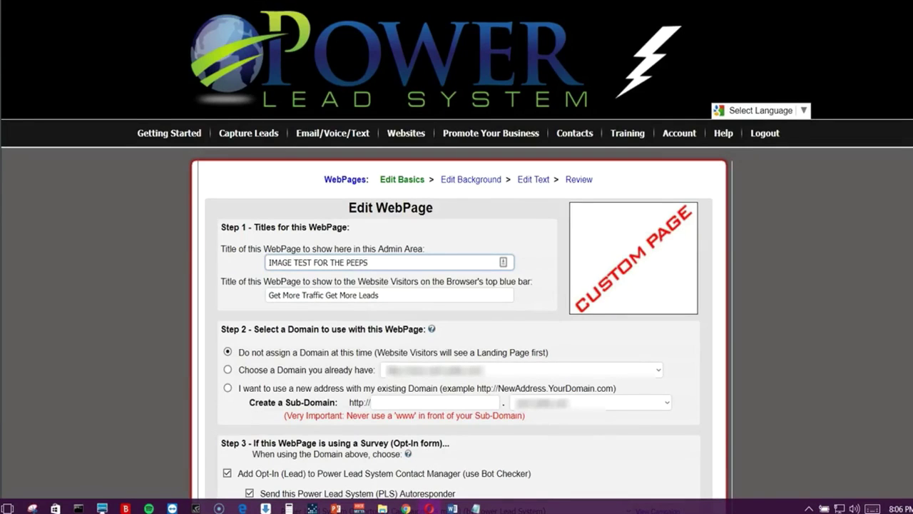
Give the copy the new sub-domain imagetest2, save the basics, and accept the background
left_click(228, 387)
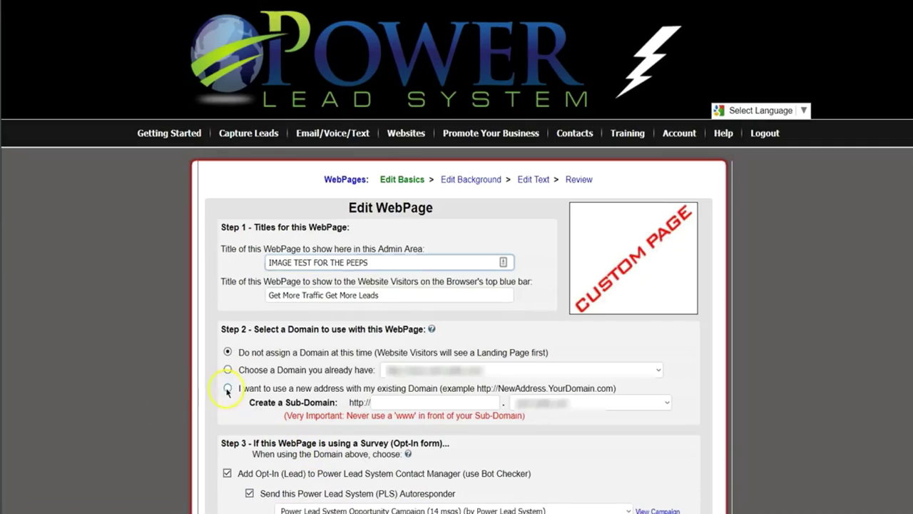
left_click(403, 406)
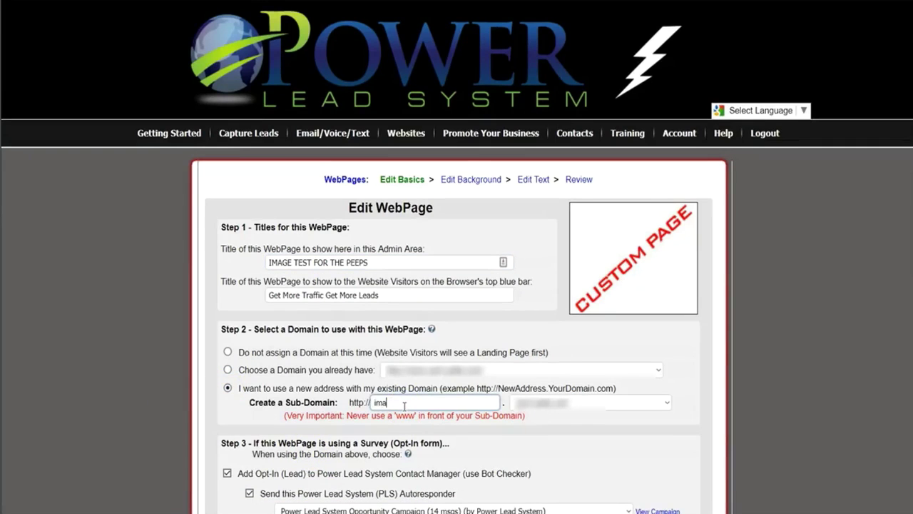
type("imagetest2")
left_click(122, 391)
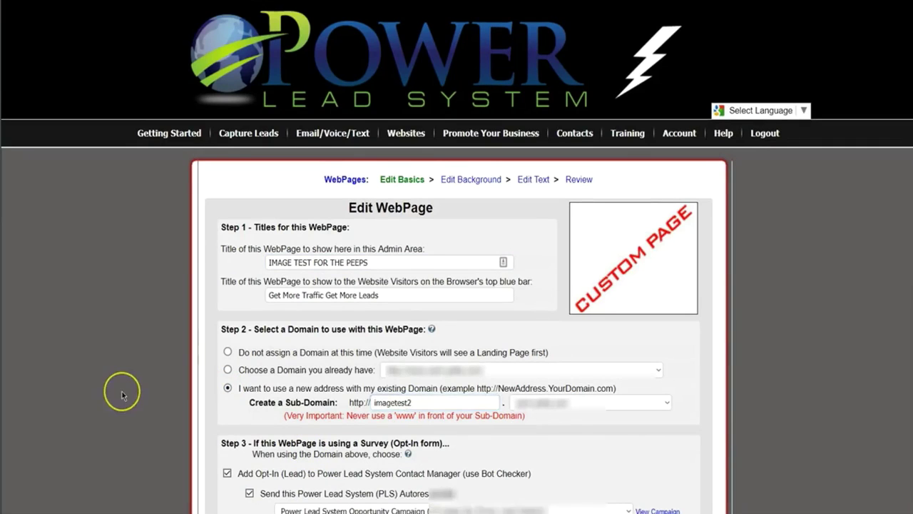
scroll(123, 394, "down", 5)
left_click(411, 402)
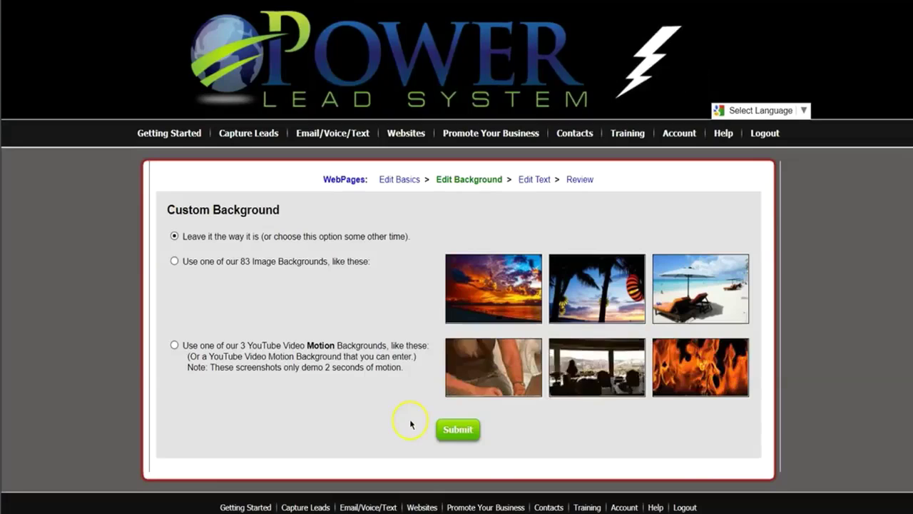
left_click(458, 429)
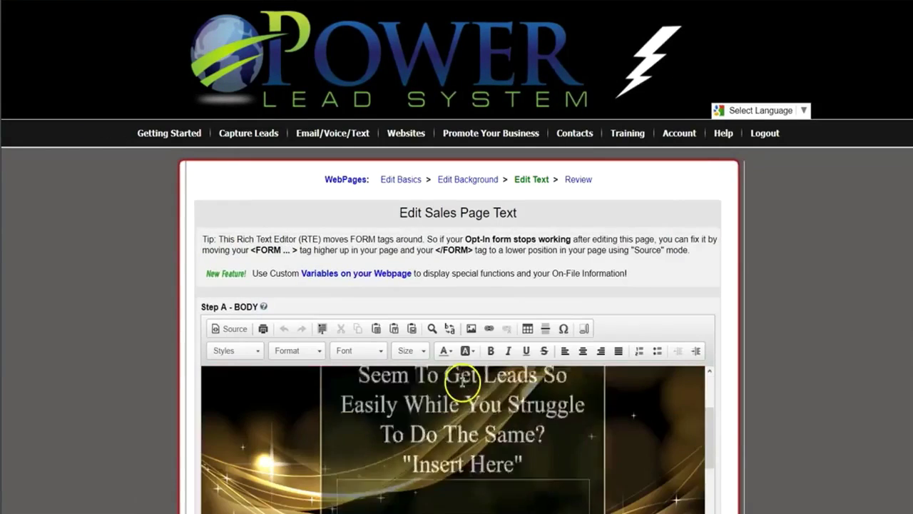
Save the page text to put it online, view the live webpage, then close it
scroll(751, 399, "down", 5)
left_click(505, 382)
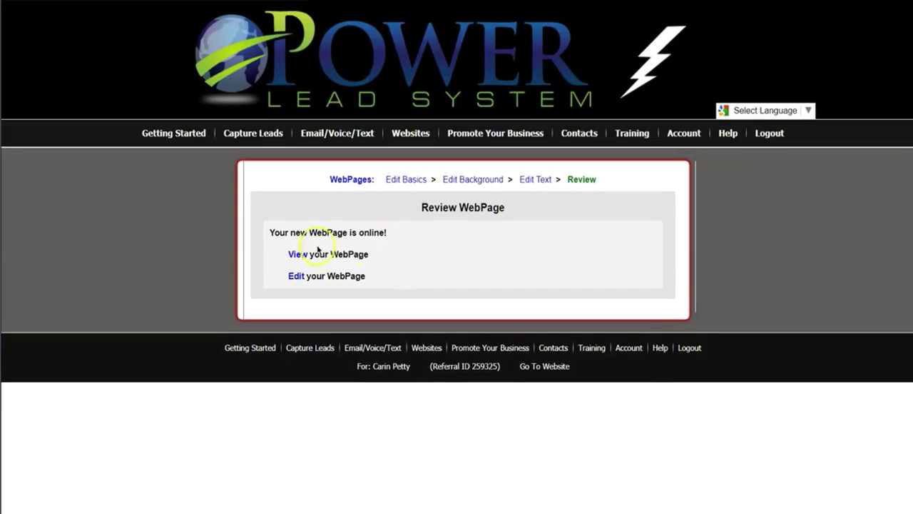
left_click(299, 255)
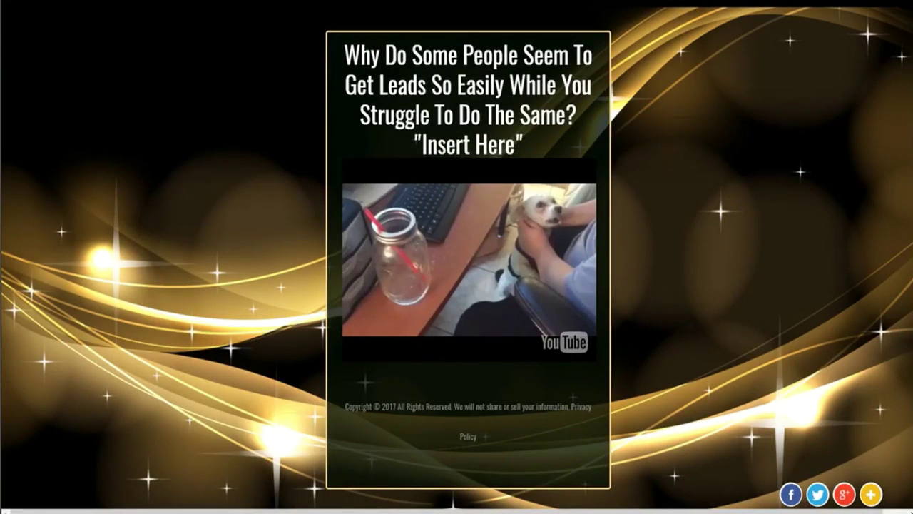
key("ctrl+w")
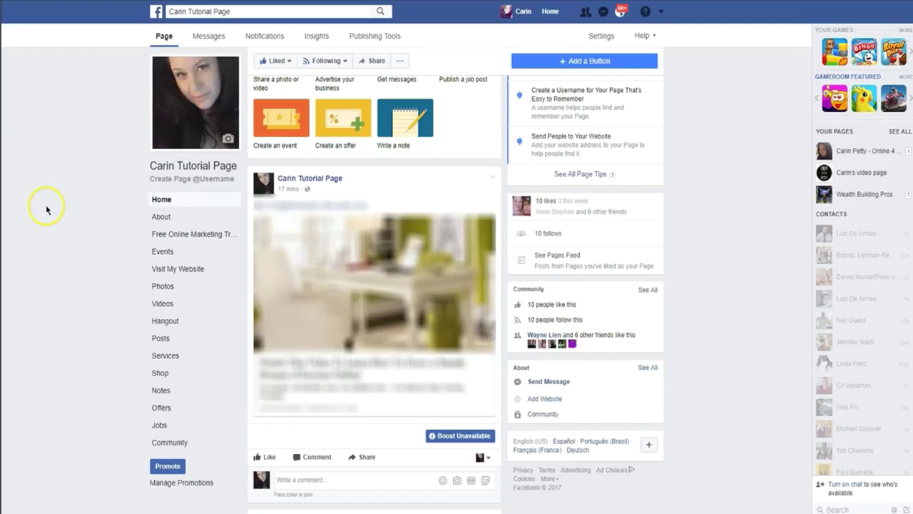
scroll(46, 207, "up", 3)
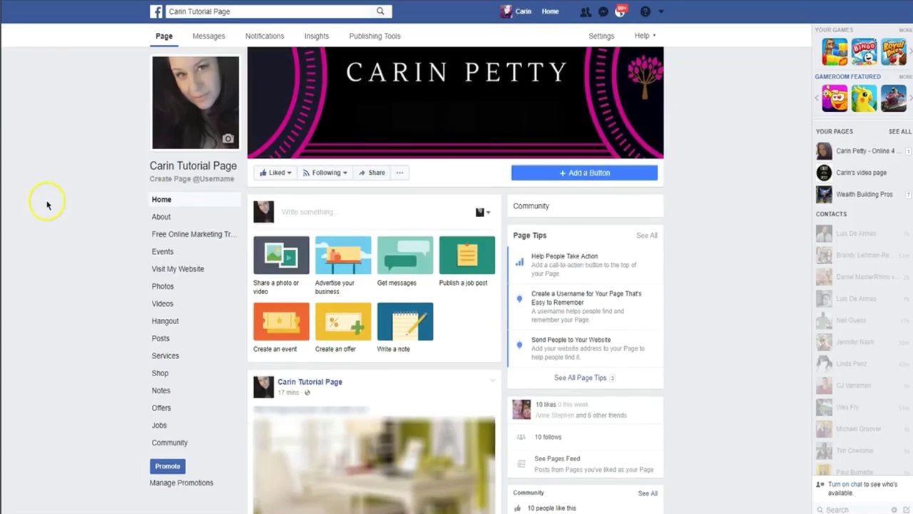
Paste the new webpage's link into a Facebook page post and publish it, declining 'make page public'
left_click(4, 7)
left_click(325, 212)
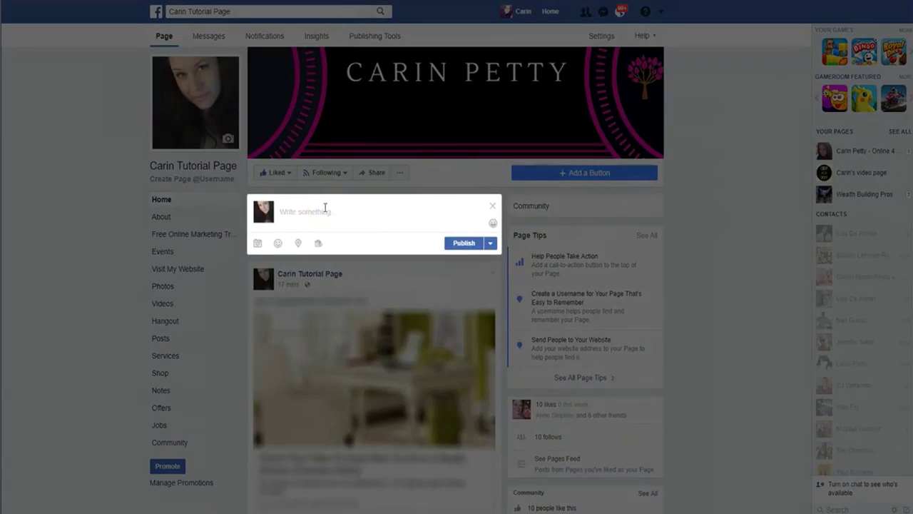
right_click(325, 208)
left_click(349, 286)
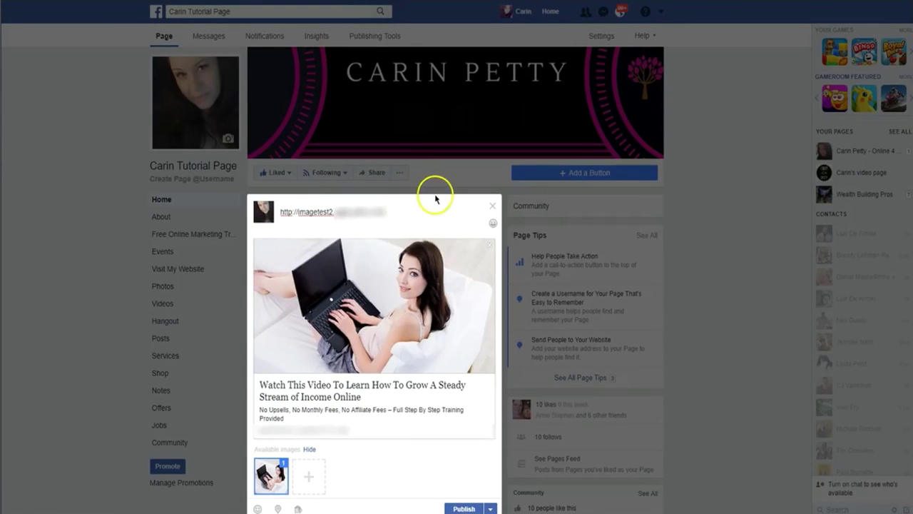
left_click(461, 508)
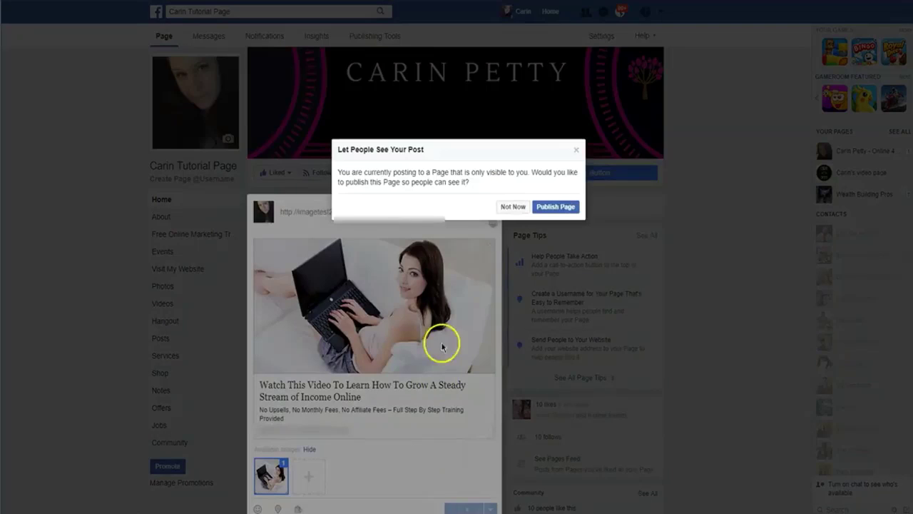
left_click(512, 206)
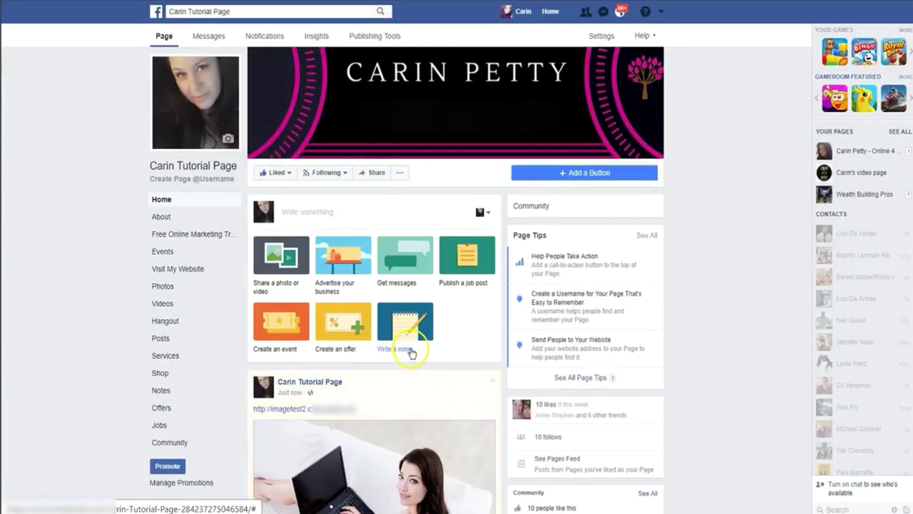
scroll(411, 351, "down", 1)
scroll(411, 352, "down", 1)
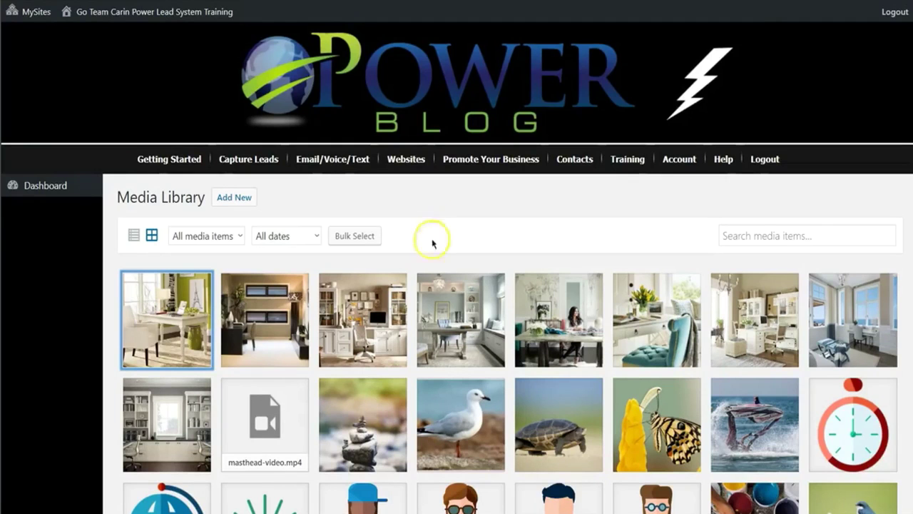
Open Edit Text for the IMAGE TEST FOR THE PEEPS page and scroll to the body editor
left_click(469, 335)
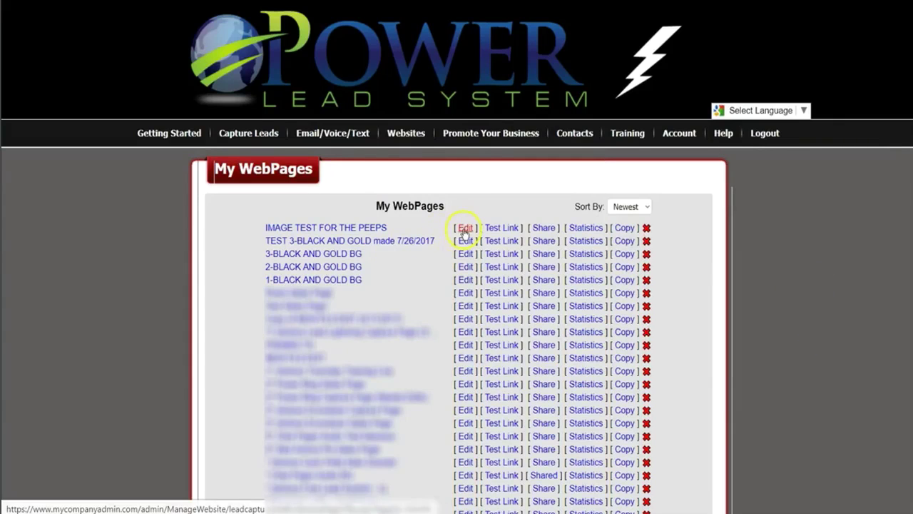
left_click(465, 230)
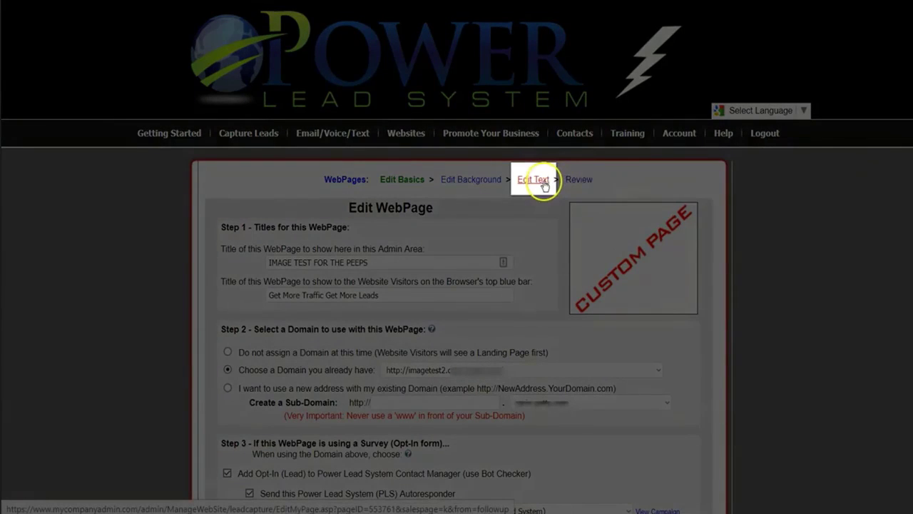
left_click(543, 181)
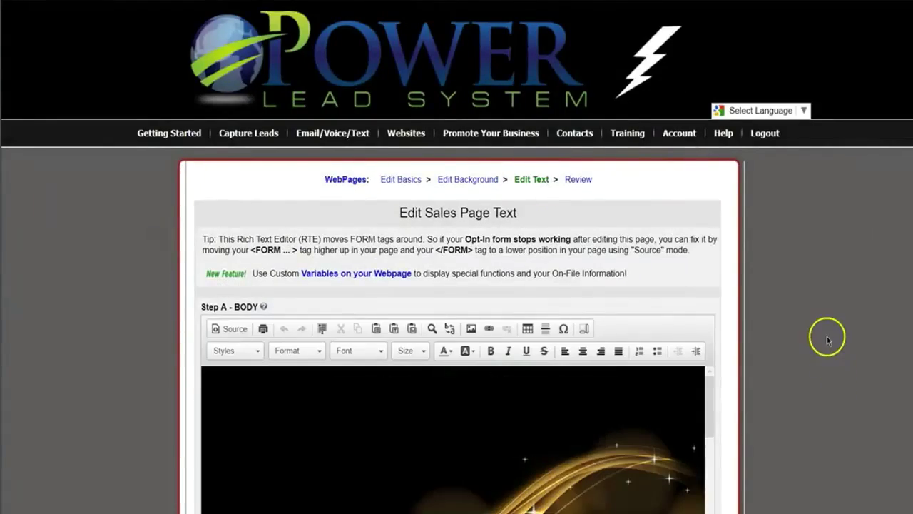
scroll(849, 333, "down", 3)
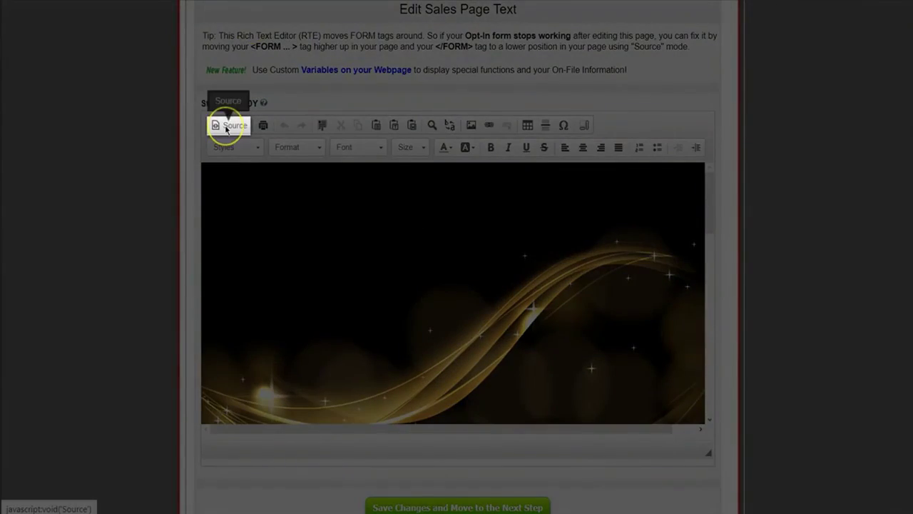
Switch the body editor to HTML source view and enlarge the code area
left_click(218, 129)
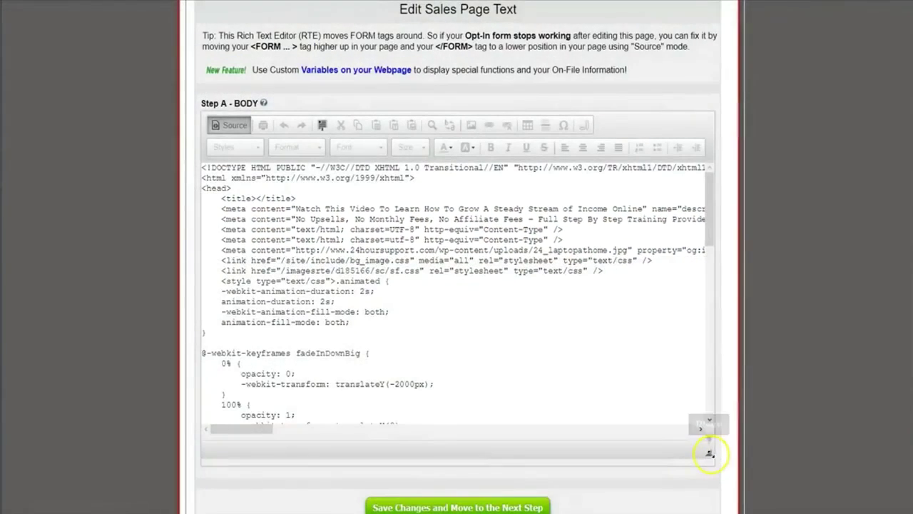
left_click_drag(709, 453, 912, 508)
left_click(769, 306)
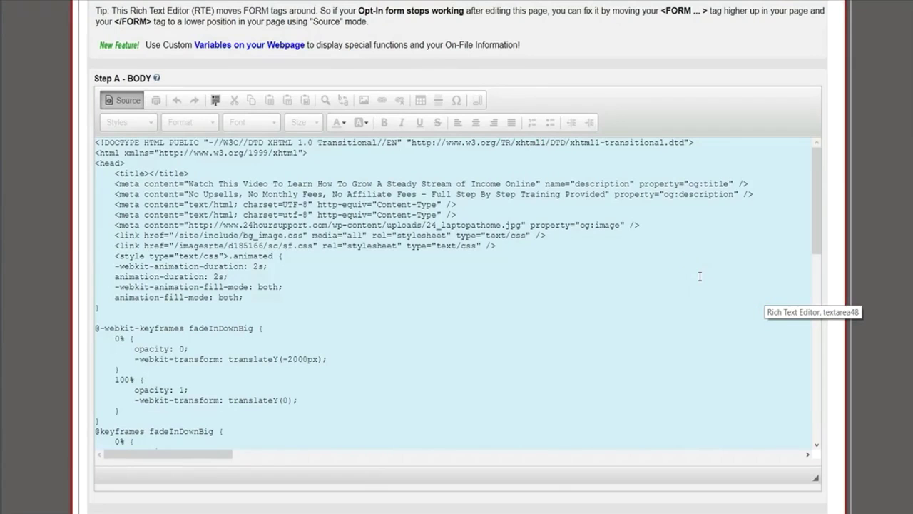
left_click(198, 143)
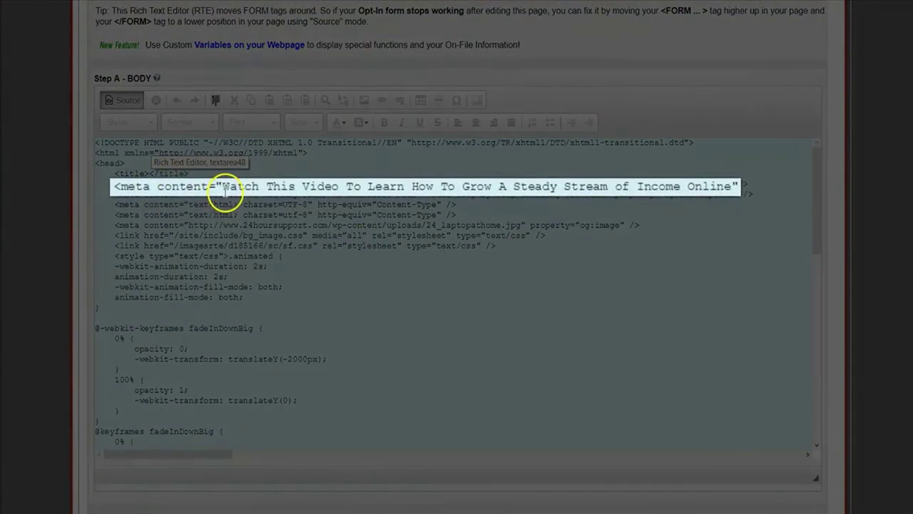
Replace the og:title content with 'Say Whatever I want too here'
left_click_drag(241, 178, 728, 189)
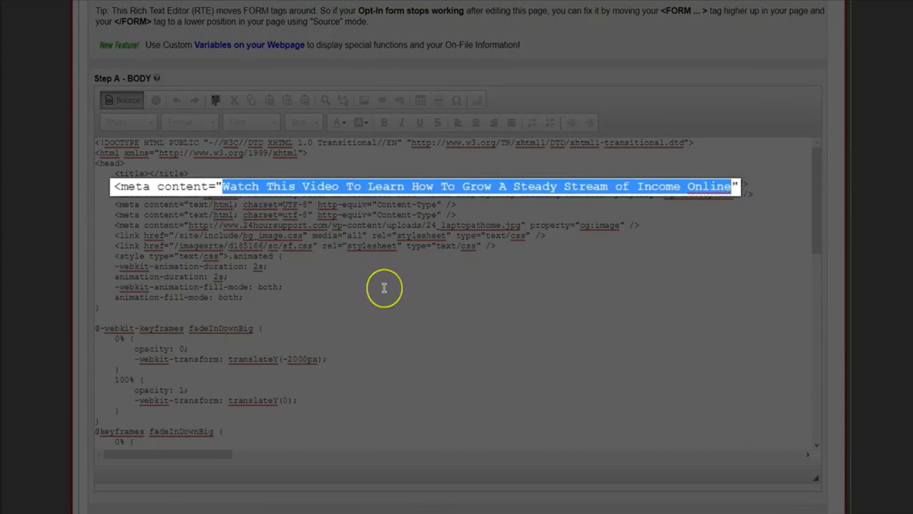
key("BackSpace")
type("Say Whtev")
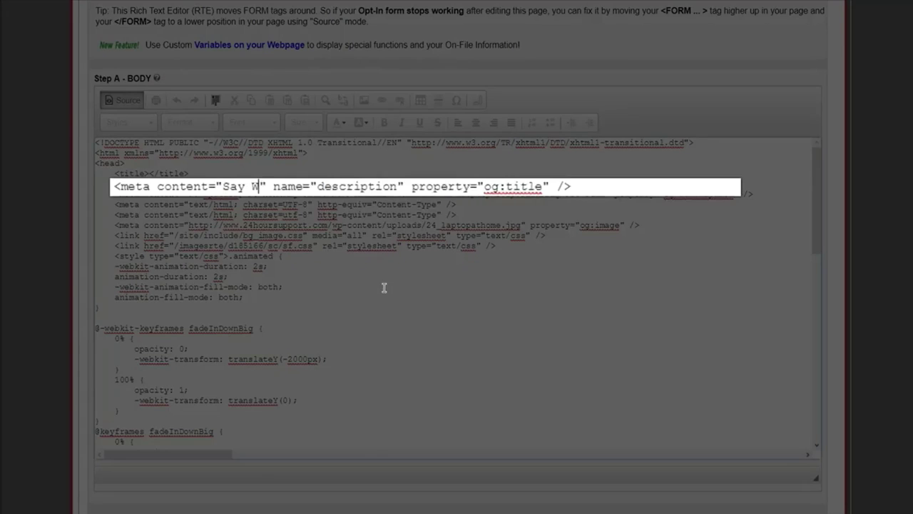
type("er")
key("BackSpace")
key("BackSpace")
key("BackSpace")
key("BackSpace")
type("tever I want too here")
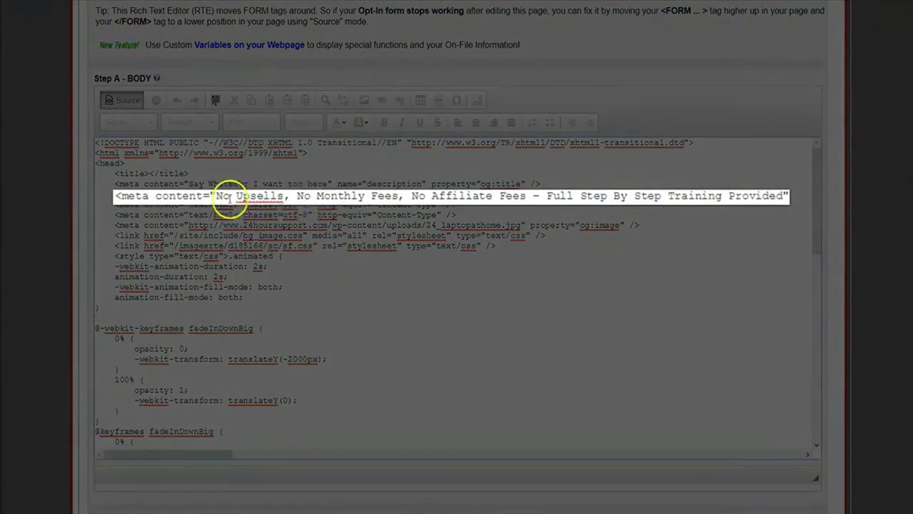
Replace the og:description content with 'again saying what I want'
left_click_drag(215, 197, 474, 204)
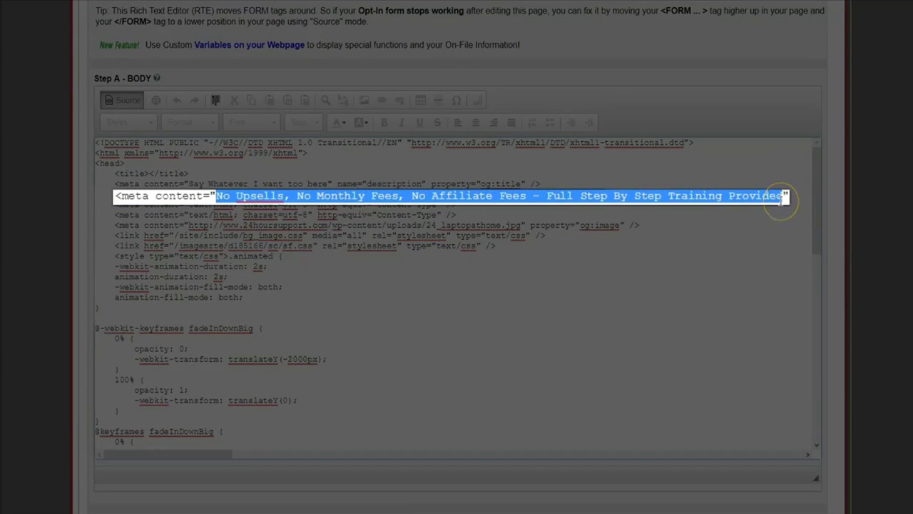
type("again saying what I want\" property=\"og:description\" />")
left_click(556, 304)
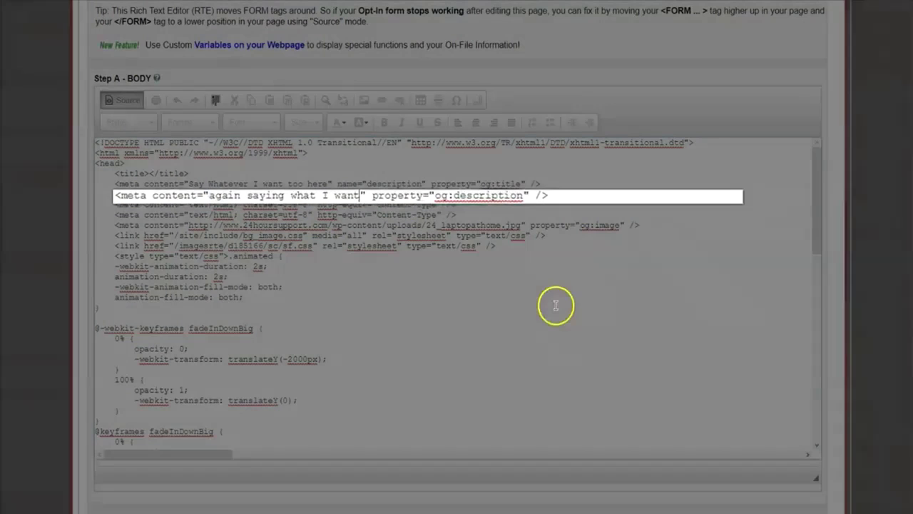
left_click(581, 239)
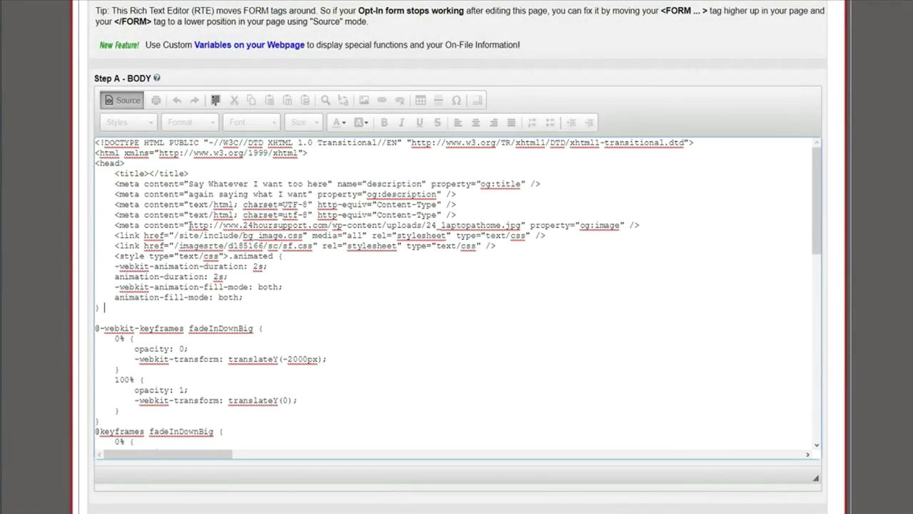
Select the old og:image address and copy lrg.jpg's URL from its Attachment Details
left_click_drag(190, 225, 521, 226)
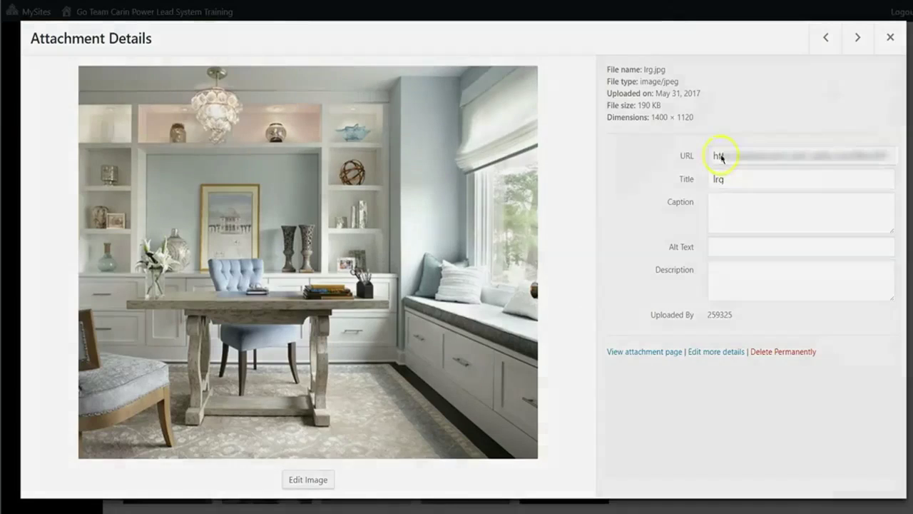
left_click(717, 156)
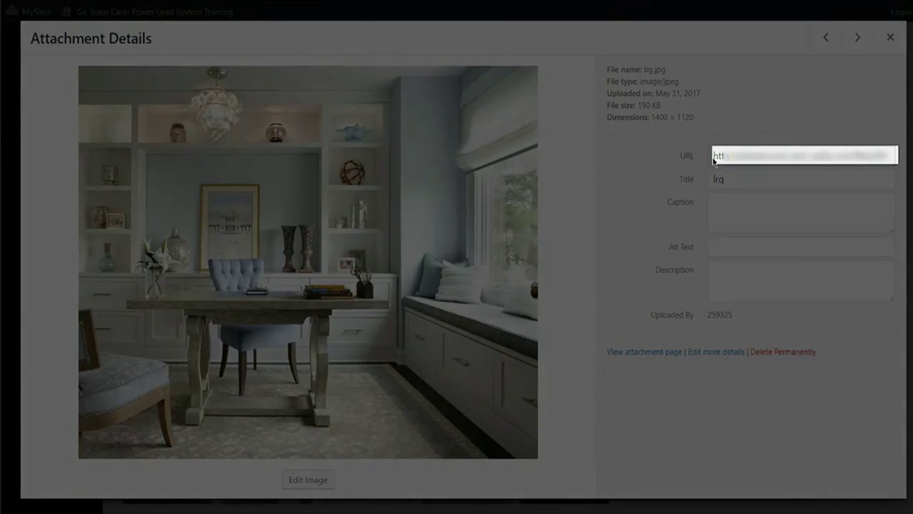
left_click_drag(715, 157, 900, 160)
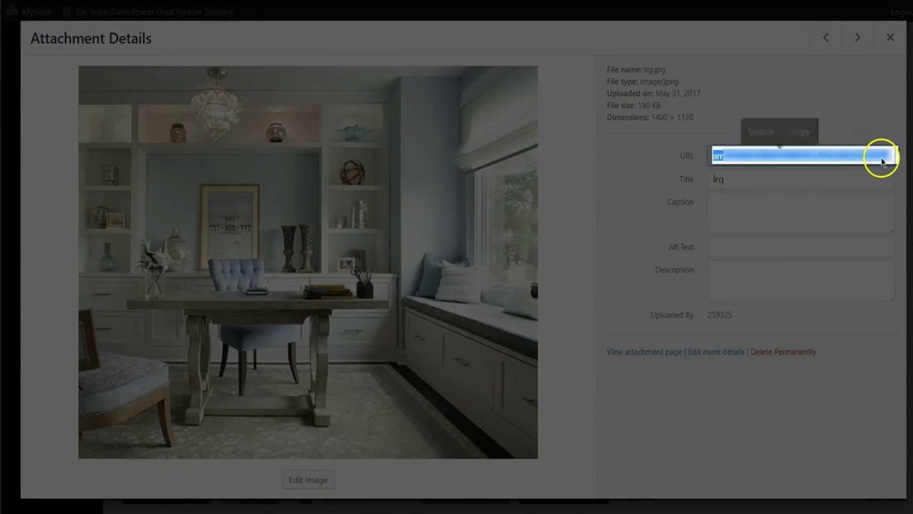
right_click(882, 161)
left_click(795, 204)
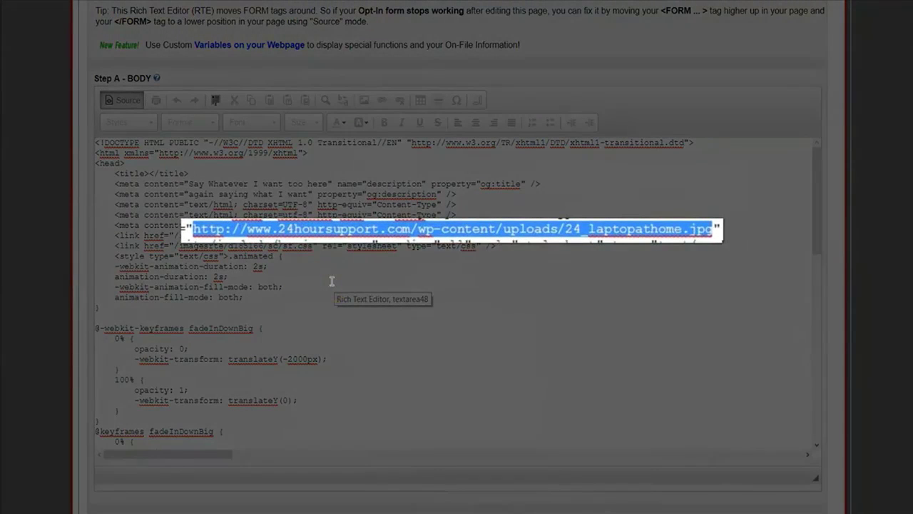
Paste the lrg.jpg URL as the og:image content, leave source view, and save the webpage
key("ctrl+v")
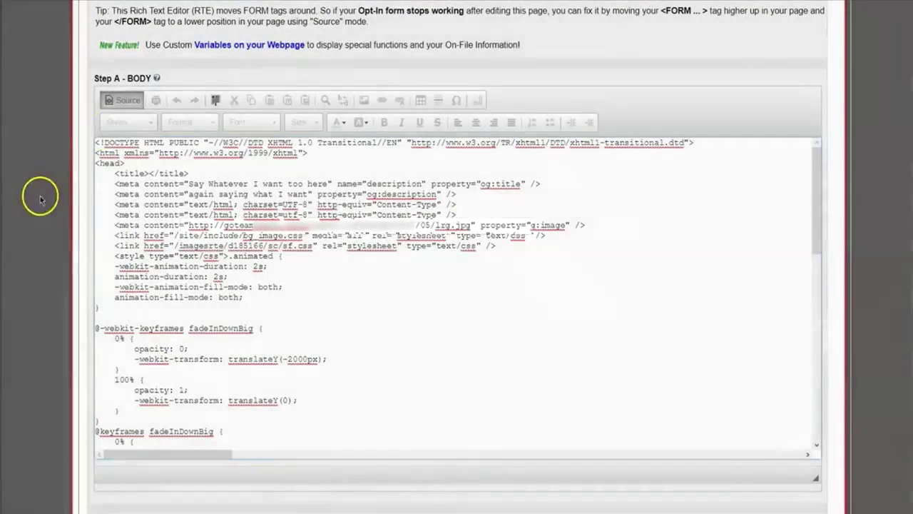
left_click(110, 102)
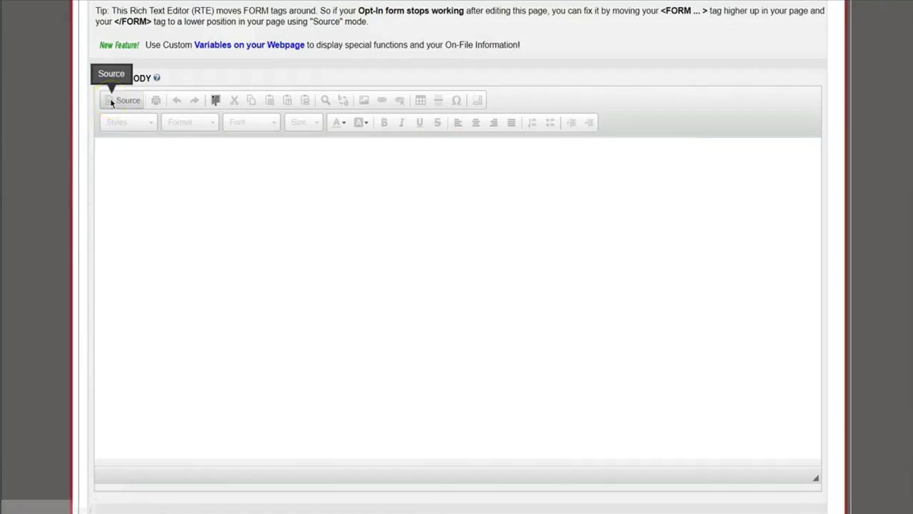
left_click(30, 211)
scroll(32, 216, "down", 3)
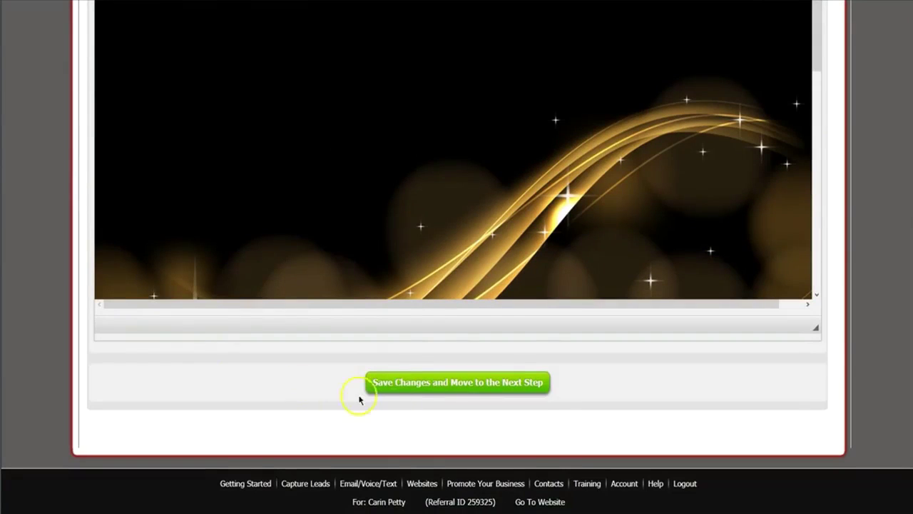
left_click(413, 382)
left_click(390, 438)
left_click(481, 298)
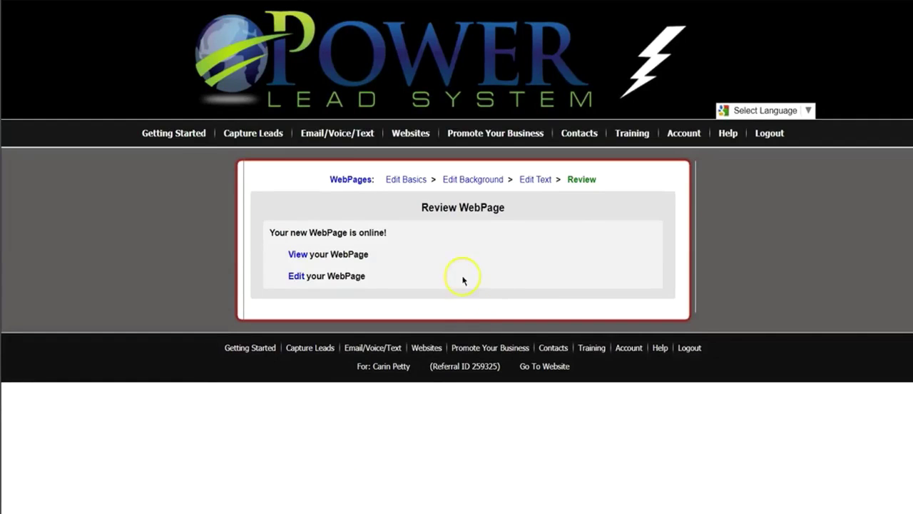
View the published webpage, copy its address from the address bar, and close the tab
left_click(295, 256)
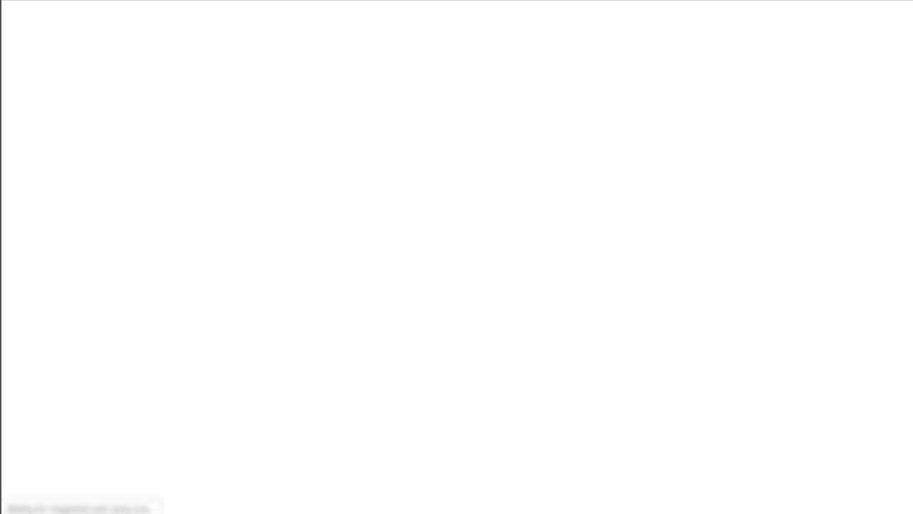
right_click(164, 2)
left_click(186, 14)
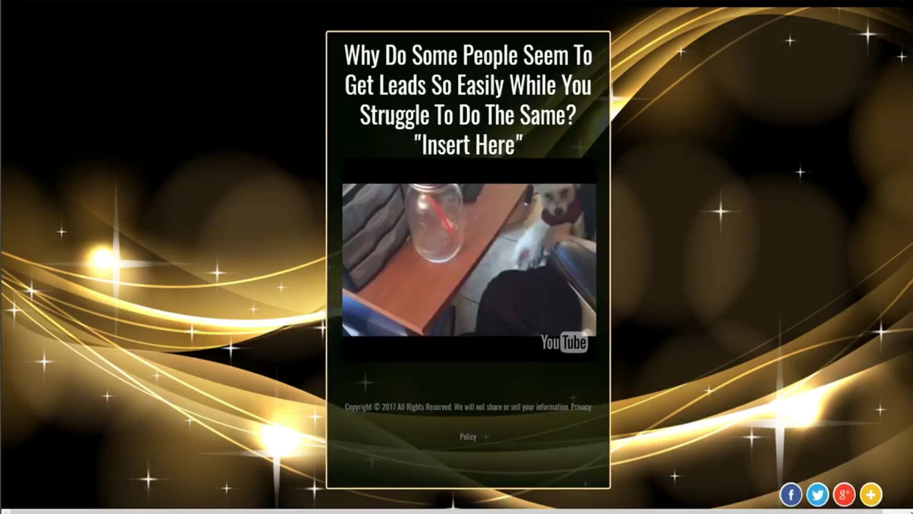
key("ctrl+w")
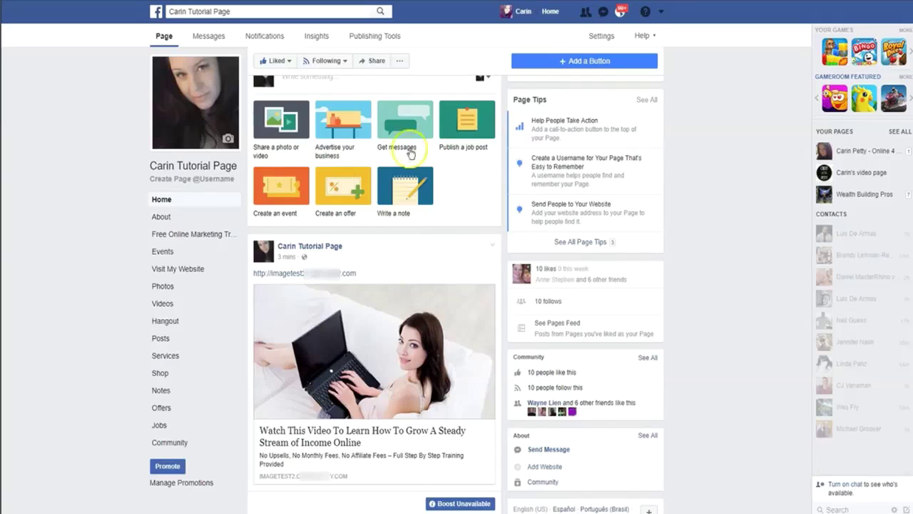
Paste the webpage link into a new Facebook post to check its preview, then discard the draft
scroll(73, 275, "up", 3)
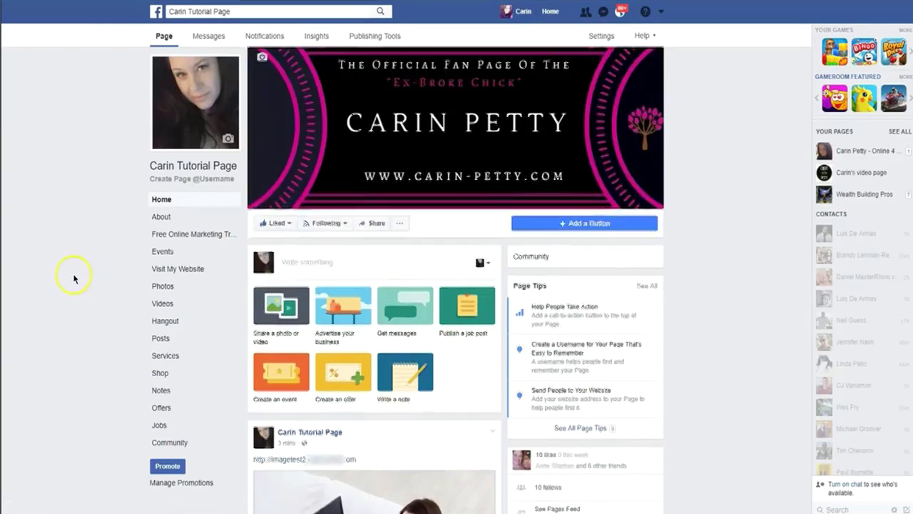
left_click(306, 278)
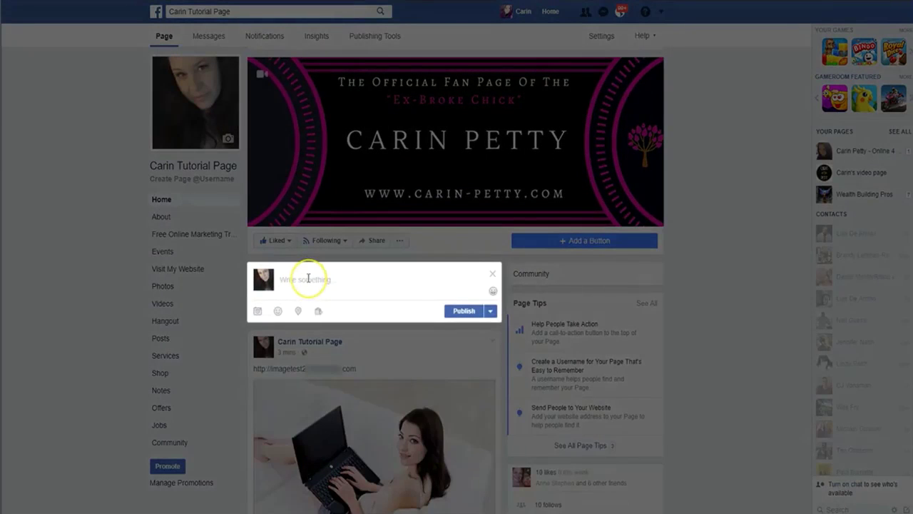
key("ctrl+v")
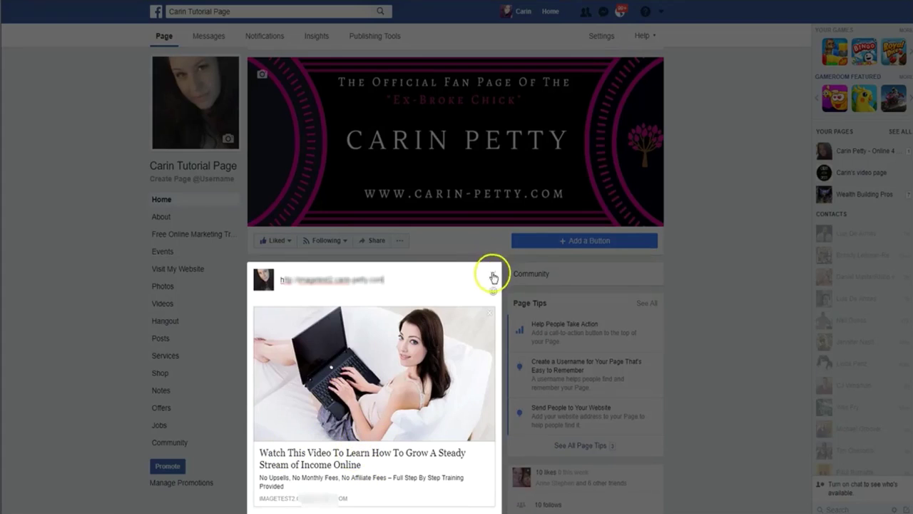
left_click(493, 274)
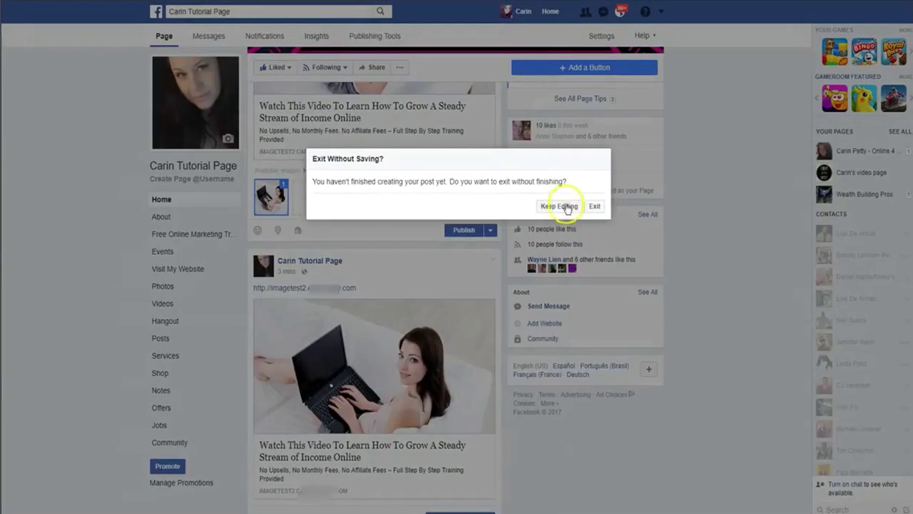
left_click(594, 206)
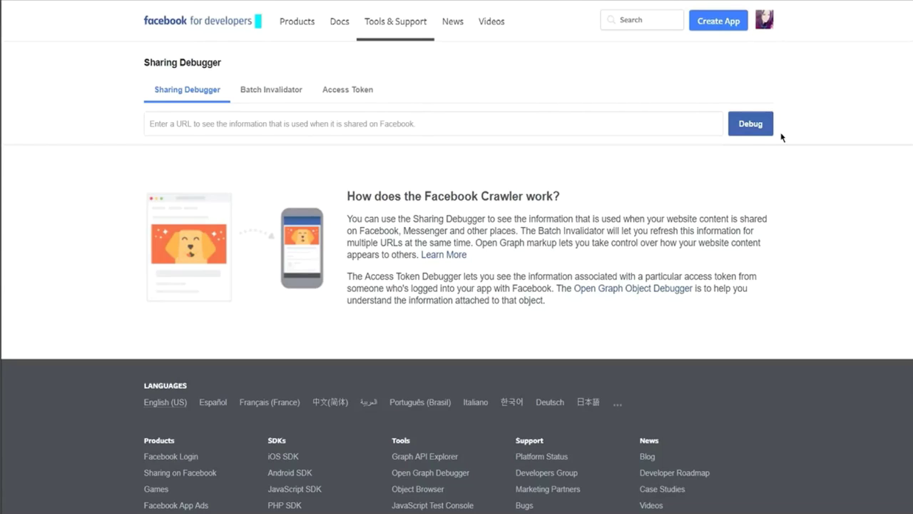
Paste the test webpage URL into Sharing Debugger, debug it, and scrape it again
left_click(281, 125)
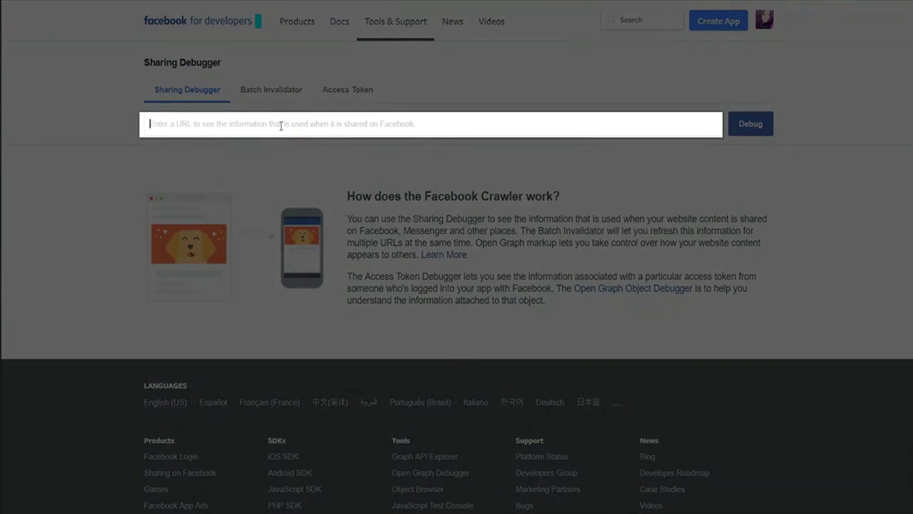
right_click(281, 125)
left_click(313, 207)
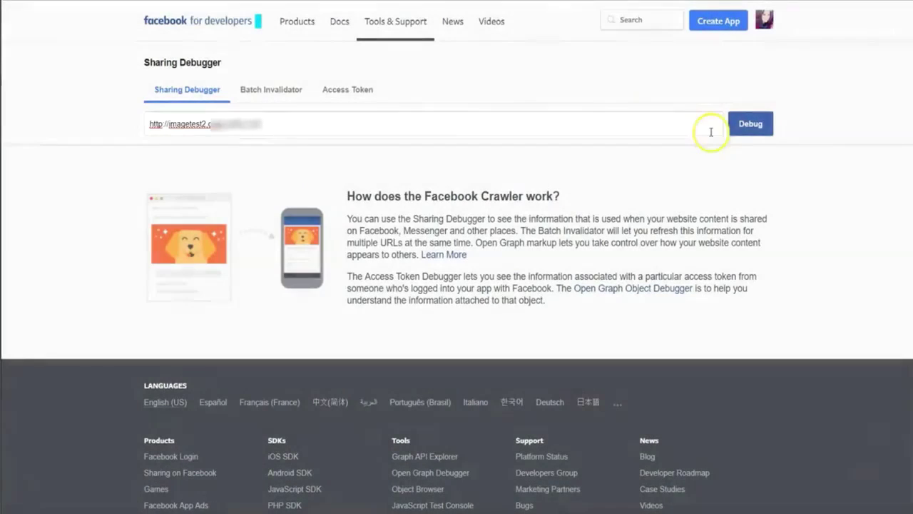
left_click(762, 125)
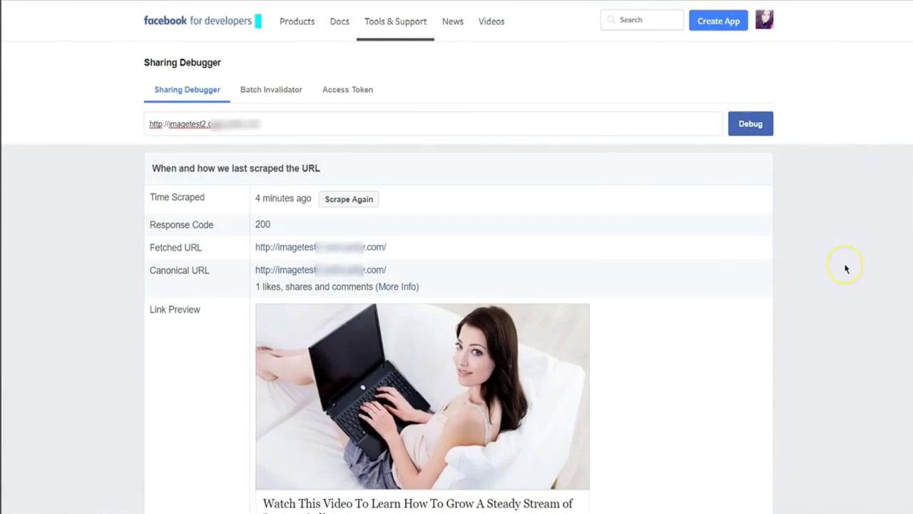
scroll(845, 269, "down", 1)
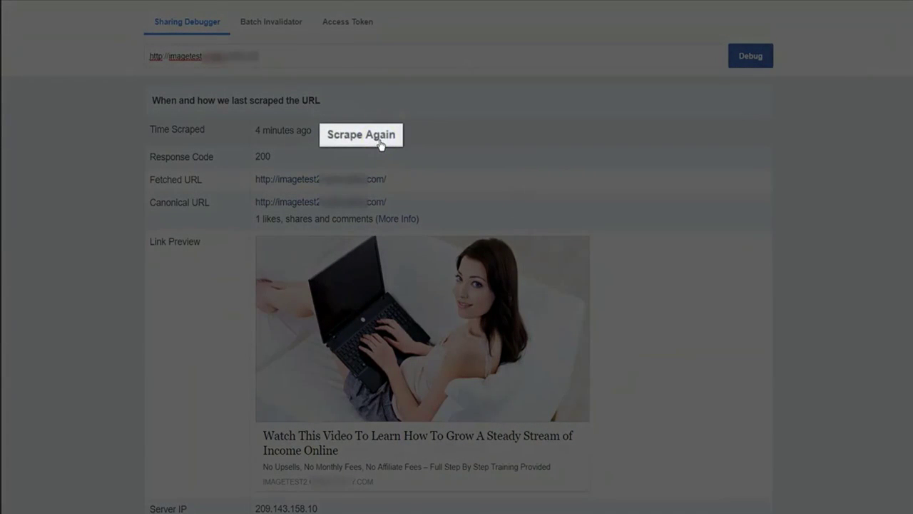
left_click(380, 143)
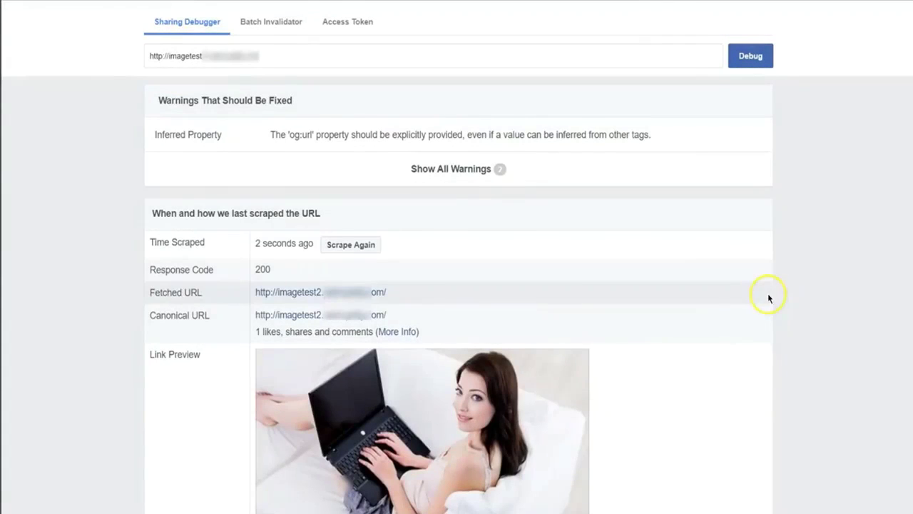
Re-scrape the webpage so its link preview updates to the office photo and new title
scroll(800, 299, "down", 2)
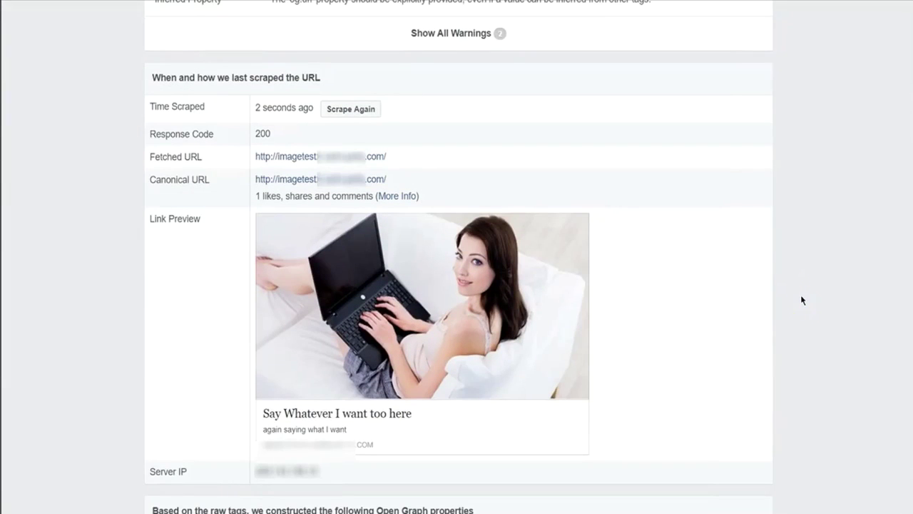
scroll(650, 297, "down", 5)
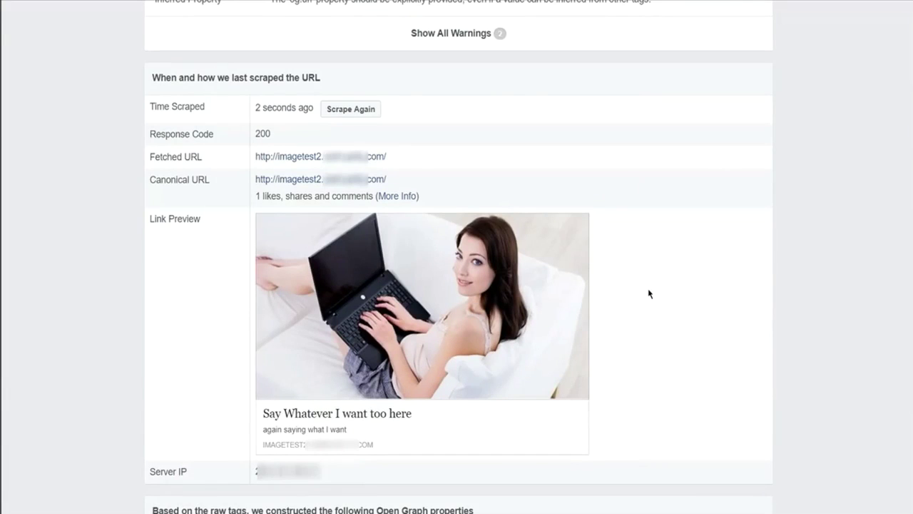
left_click(371, 113)
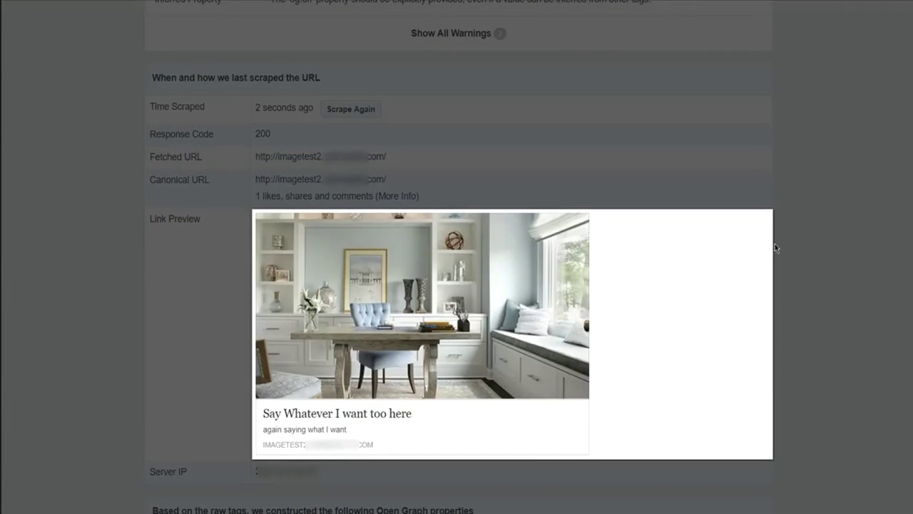
left_click(238, 422)
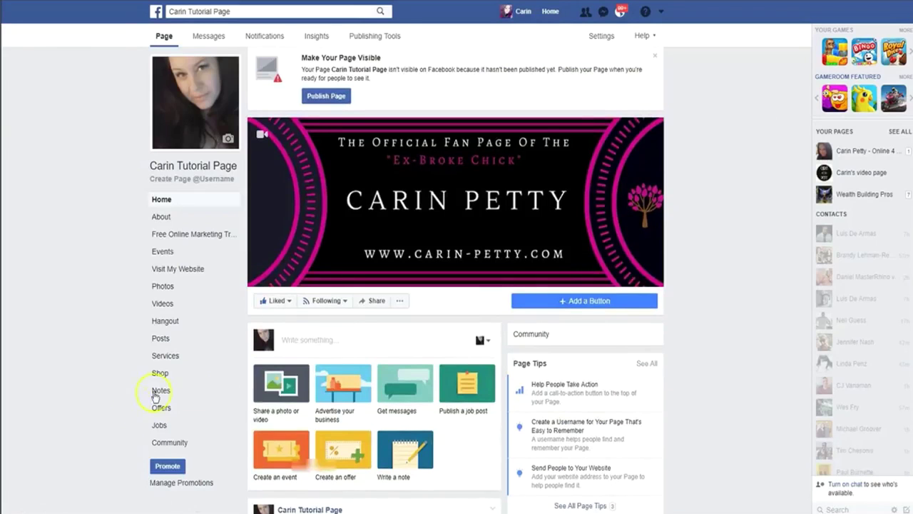
Publish a page post with the webpage URL, previewing the office photo titled 'Say Whatever I want too here'
left_click(307, 336)
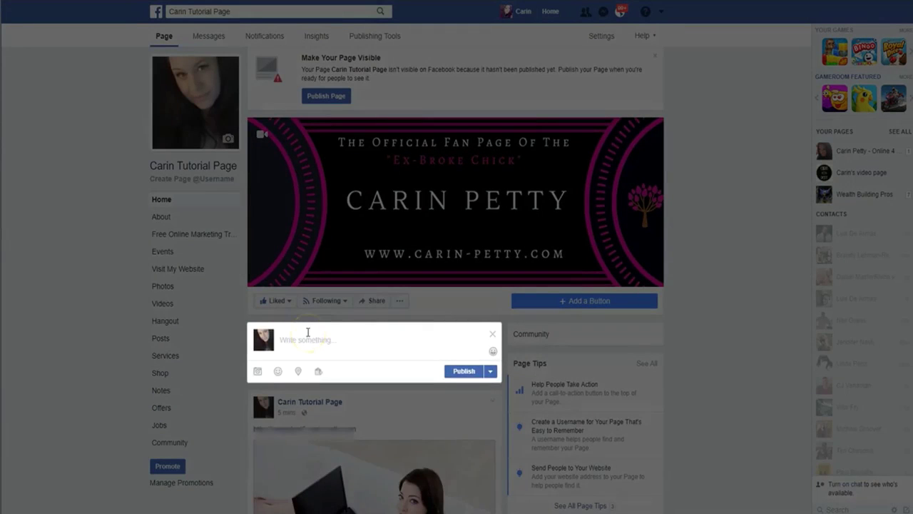
key("ctrl+v")
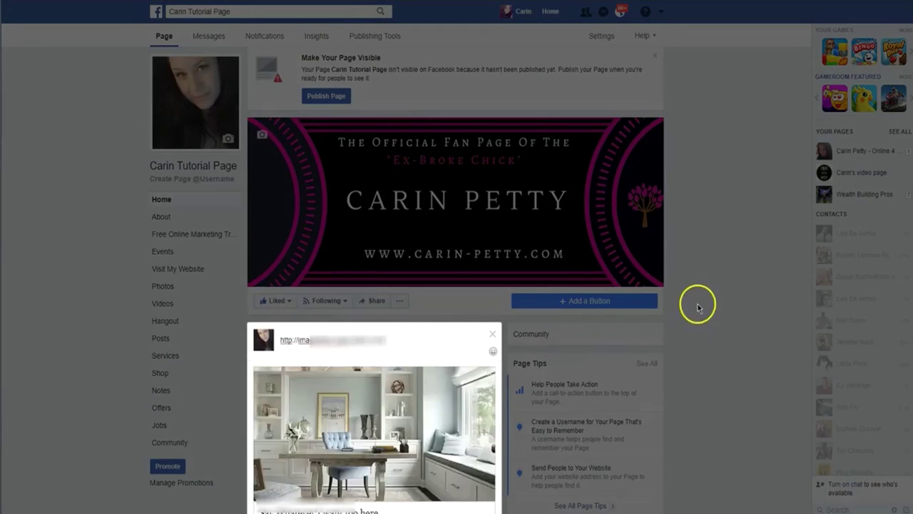
scroll(701, 286, "down", 1)
scroll(700, 285, "down", 1)
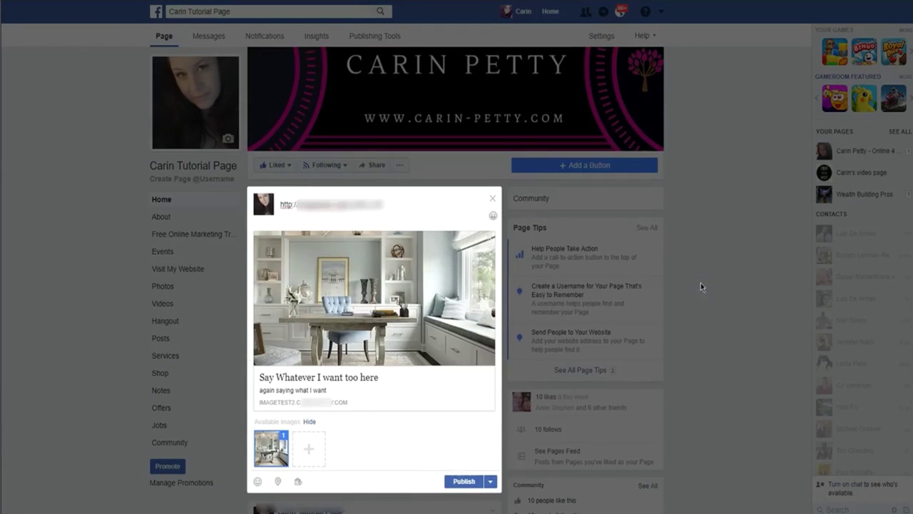
left_click(463, 481)
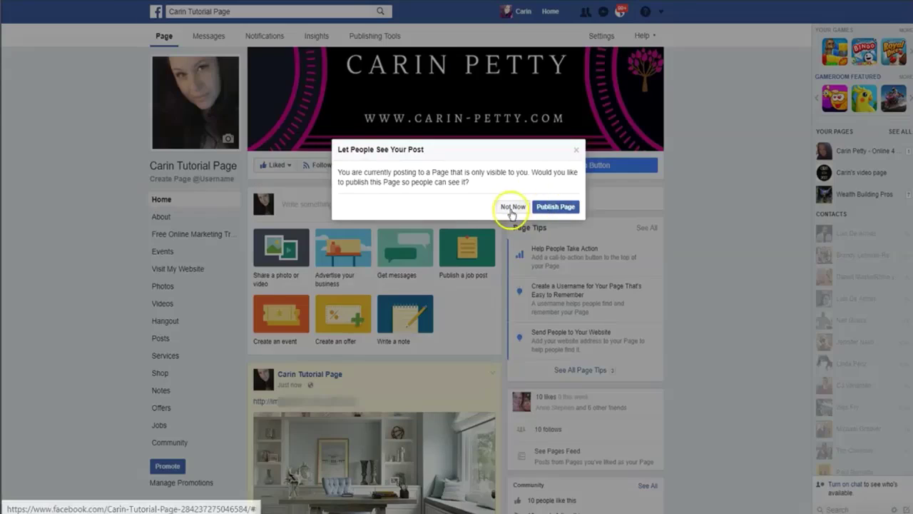
left_click(513, 206)
scroll(689, 393, "down", 4)
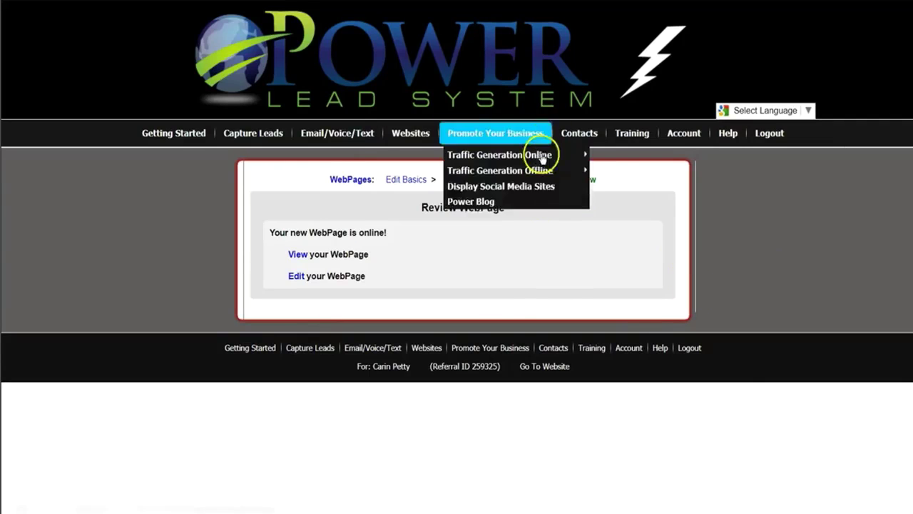
Return to the webpage's text in source view and select the og:image address among the og tags
left_click(540, 180)
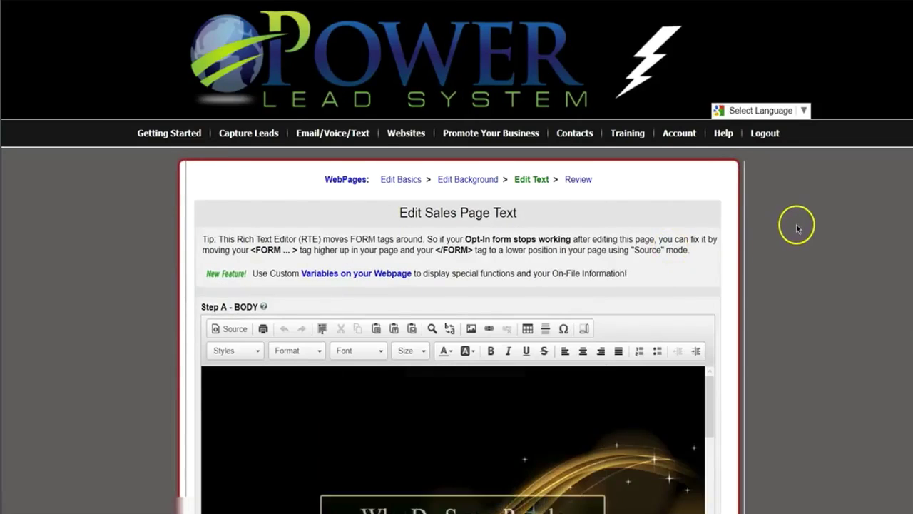
scroll(778, 214, "down", 2)
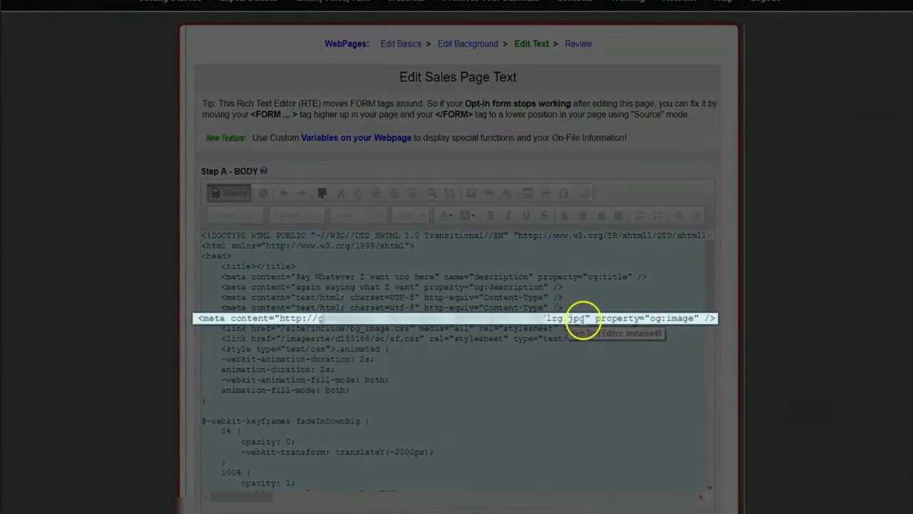
left_click_drag(584, 320, 304, 321)
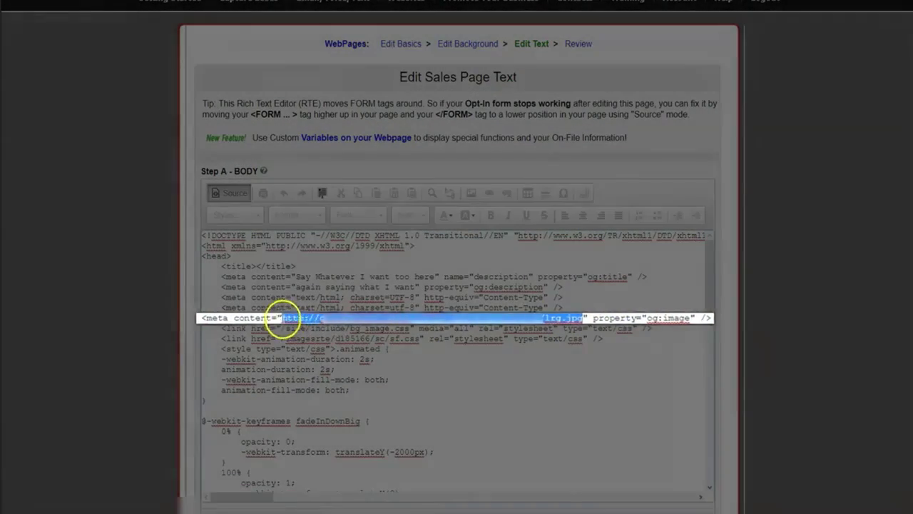
scroll(819, 336, "down", 3)
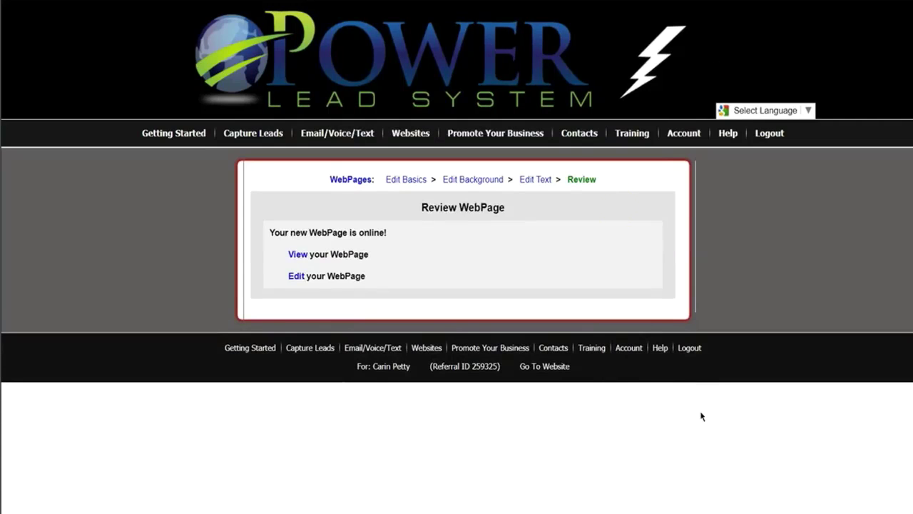
mouse_move(580, 132)
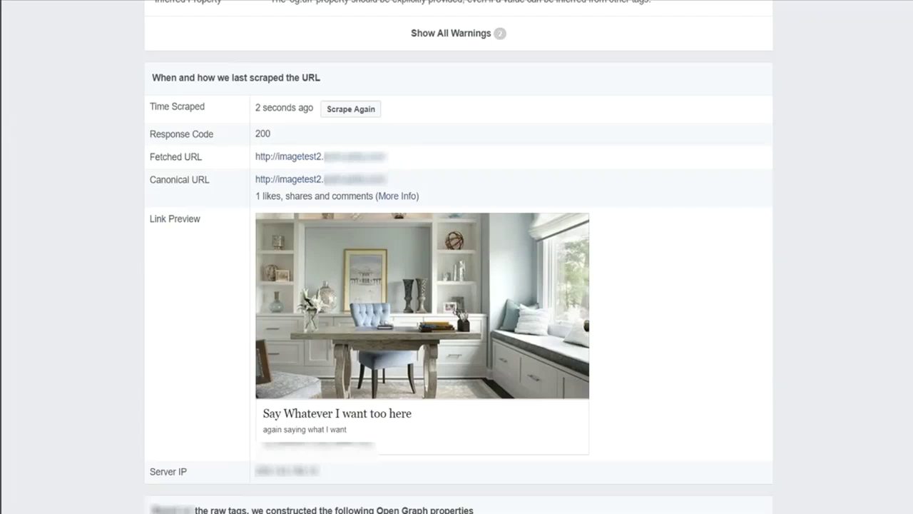
Debug the webpage URL from a reset Sharing Debugger and check the office-photo preview and custom text
scroll(50, 179, "up", 3)
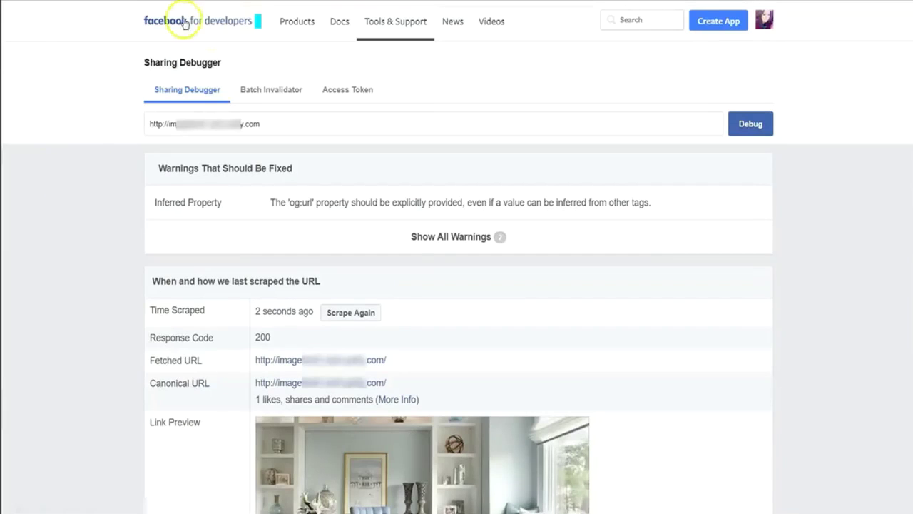
left_click(187, 96)
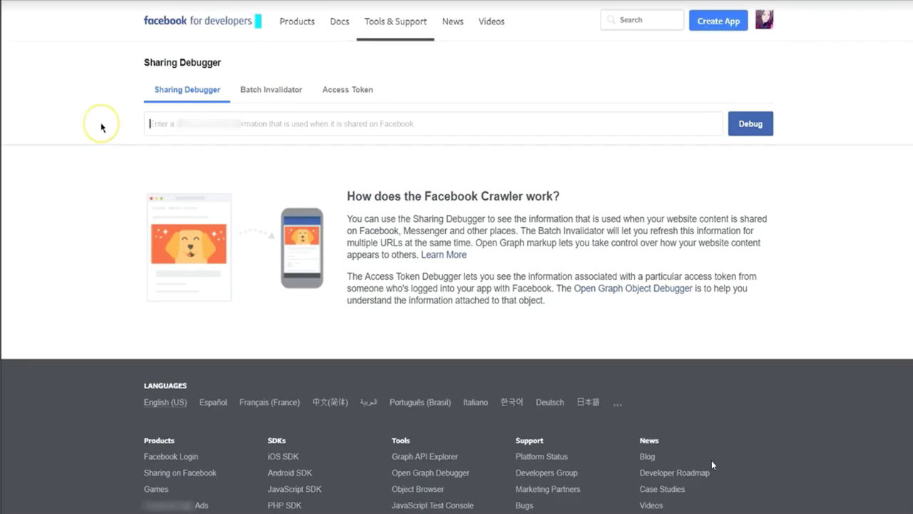
left_click(193, 132)
right_click(202, 126)
left_click(231, 206)
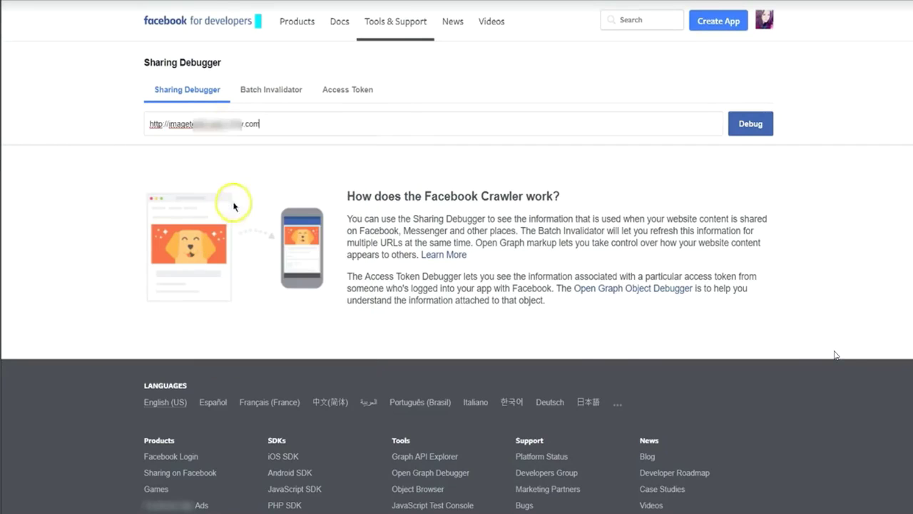
left_click(748, 125)
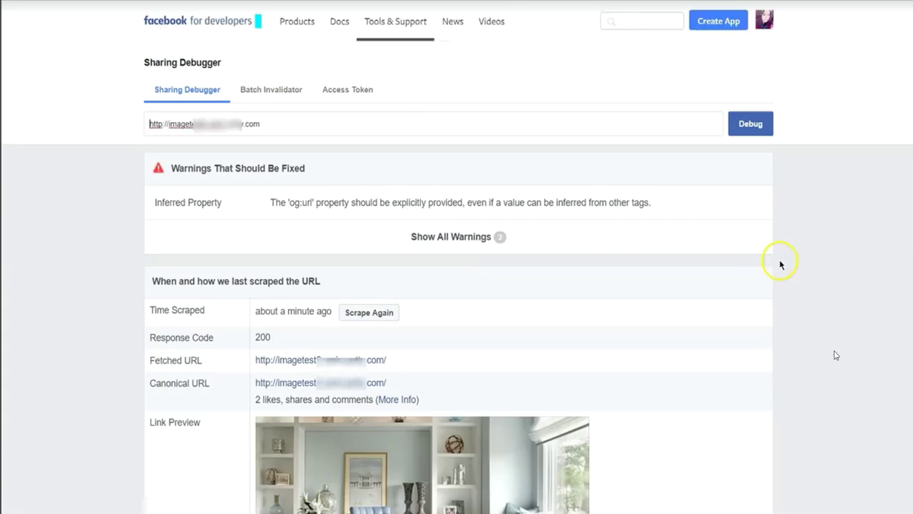
scroll(716, 249, "down", 3)
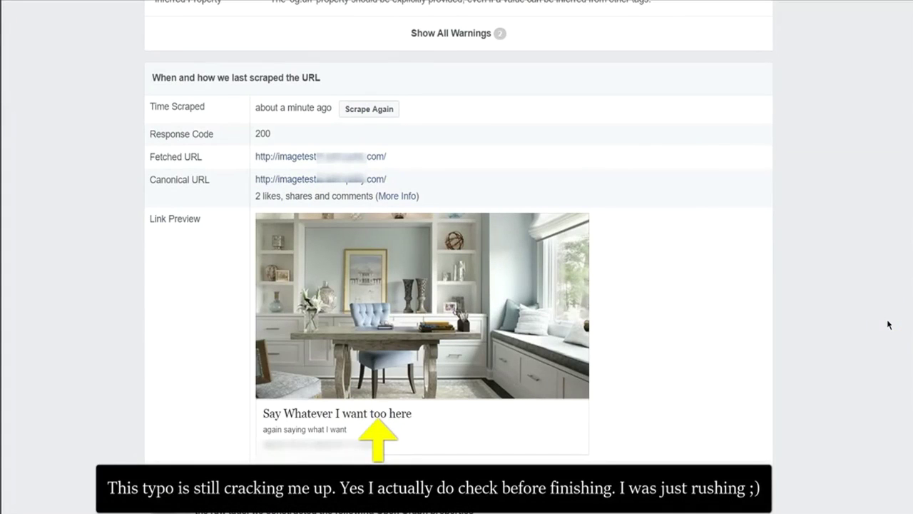
left_click(859, 321)
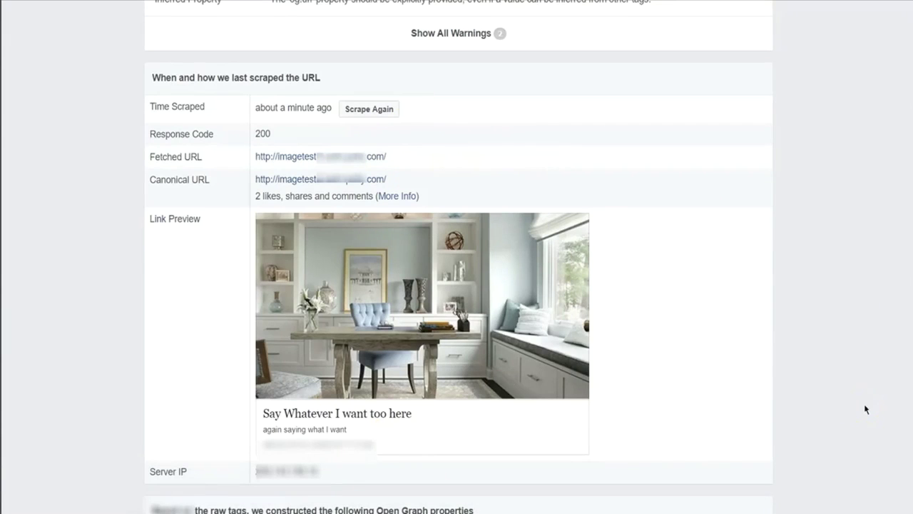
left_click_drag(447, 293, 449, 301)
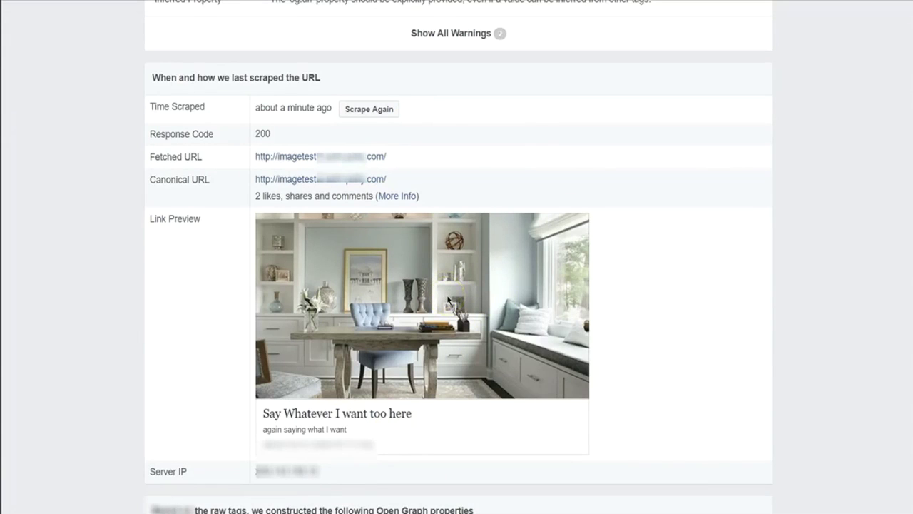